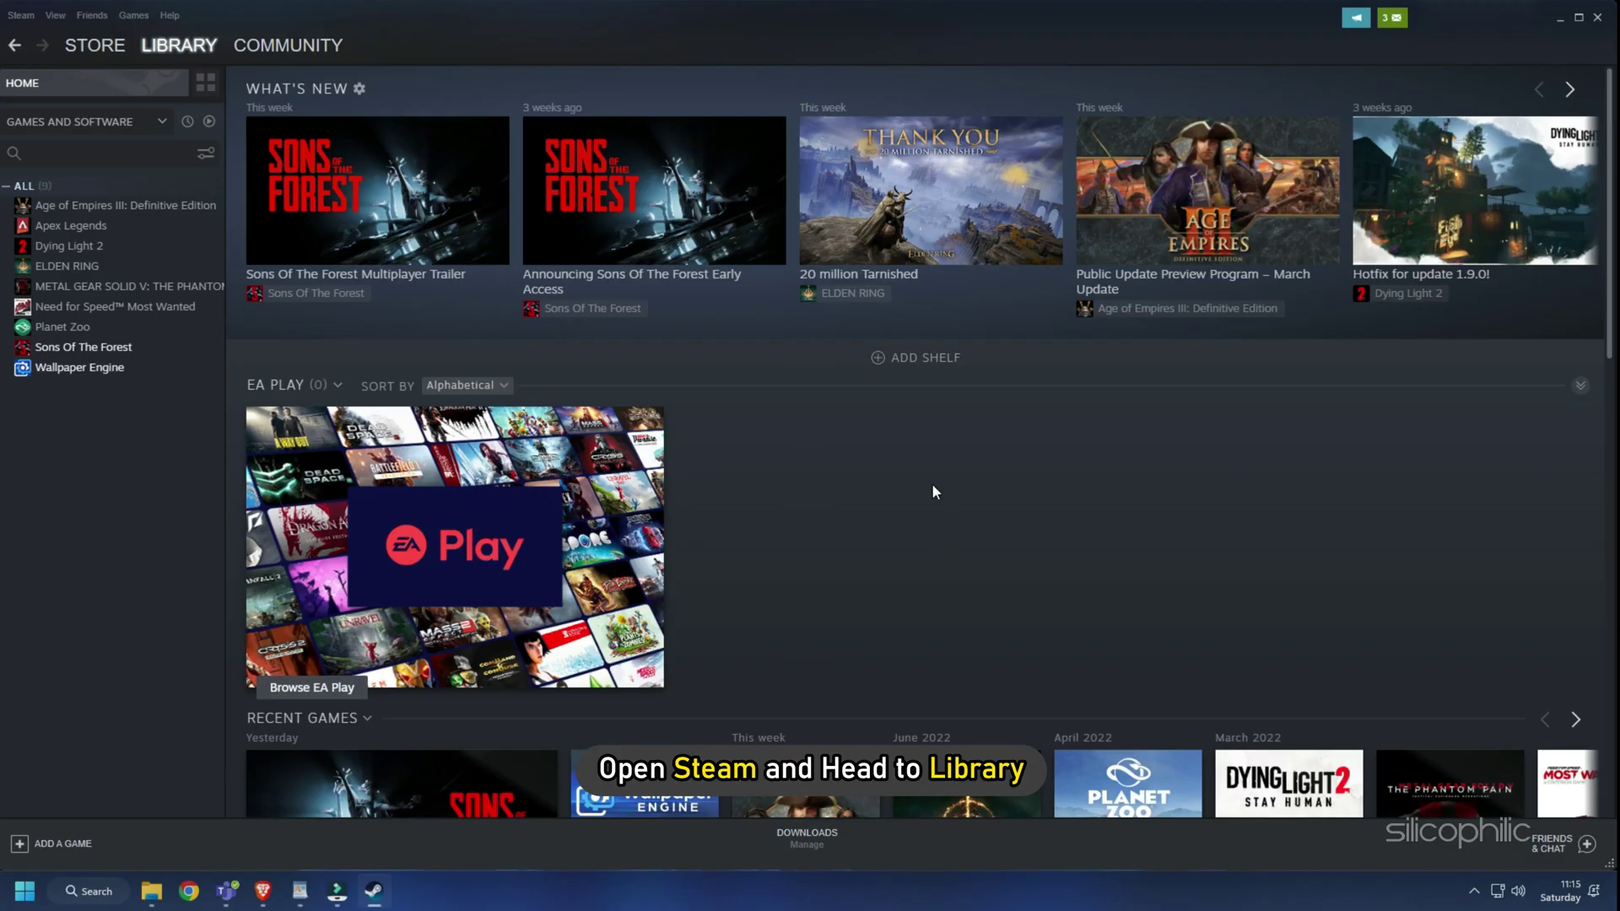
Verify the integrity of Sons Of The Forest's game files from its Local Files properties.
{"action": "mouse_move", "coordinate": [213, 45]}
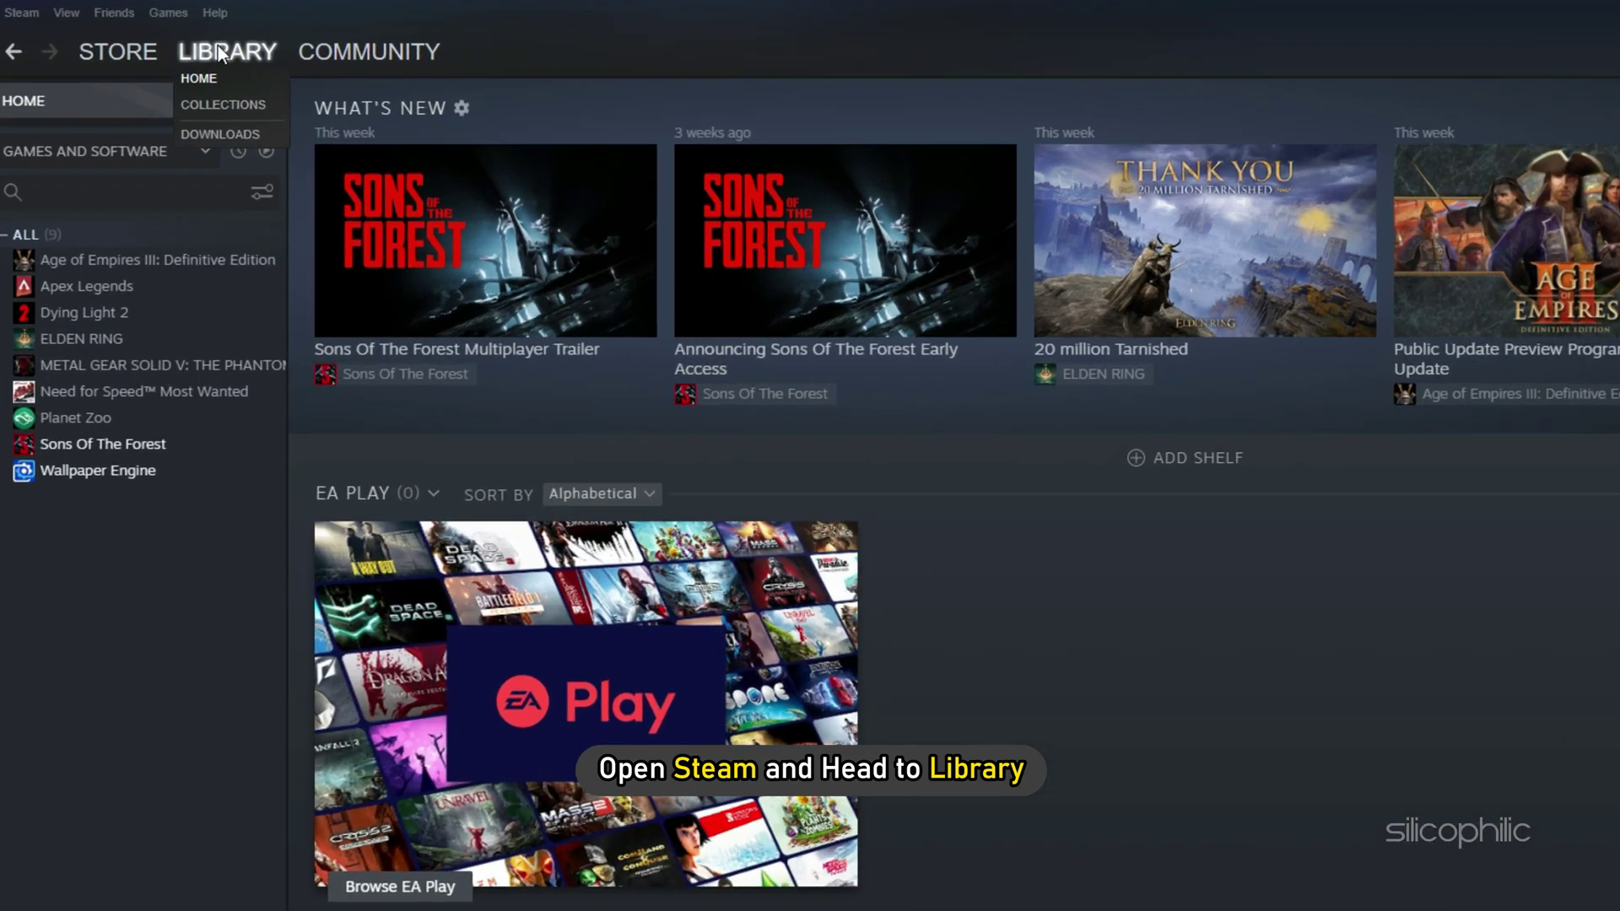
{"action": "right_click", "coordinate": [84, 455]}
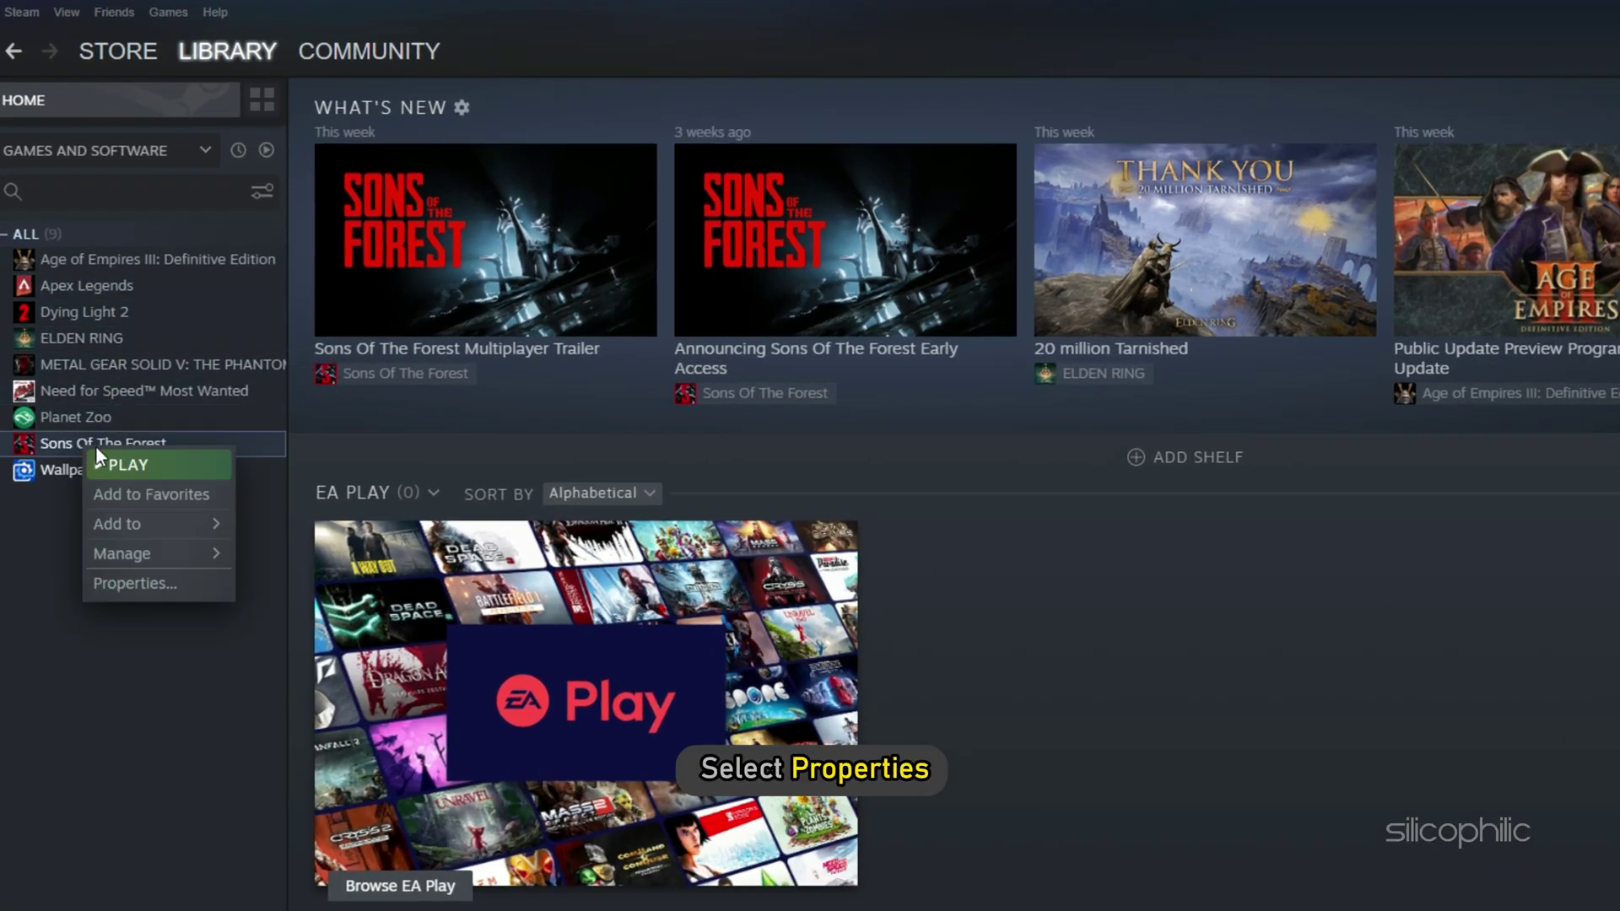
{"action": "left_click", "coordinate": [135, 583]}
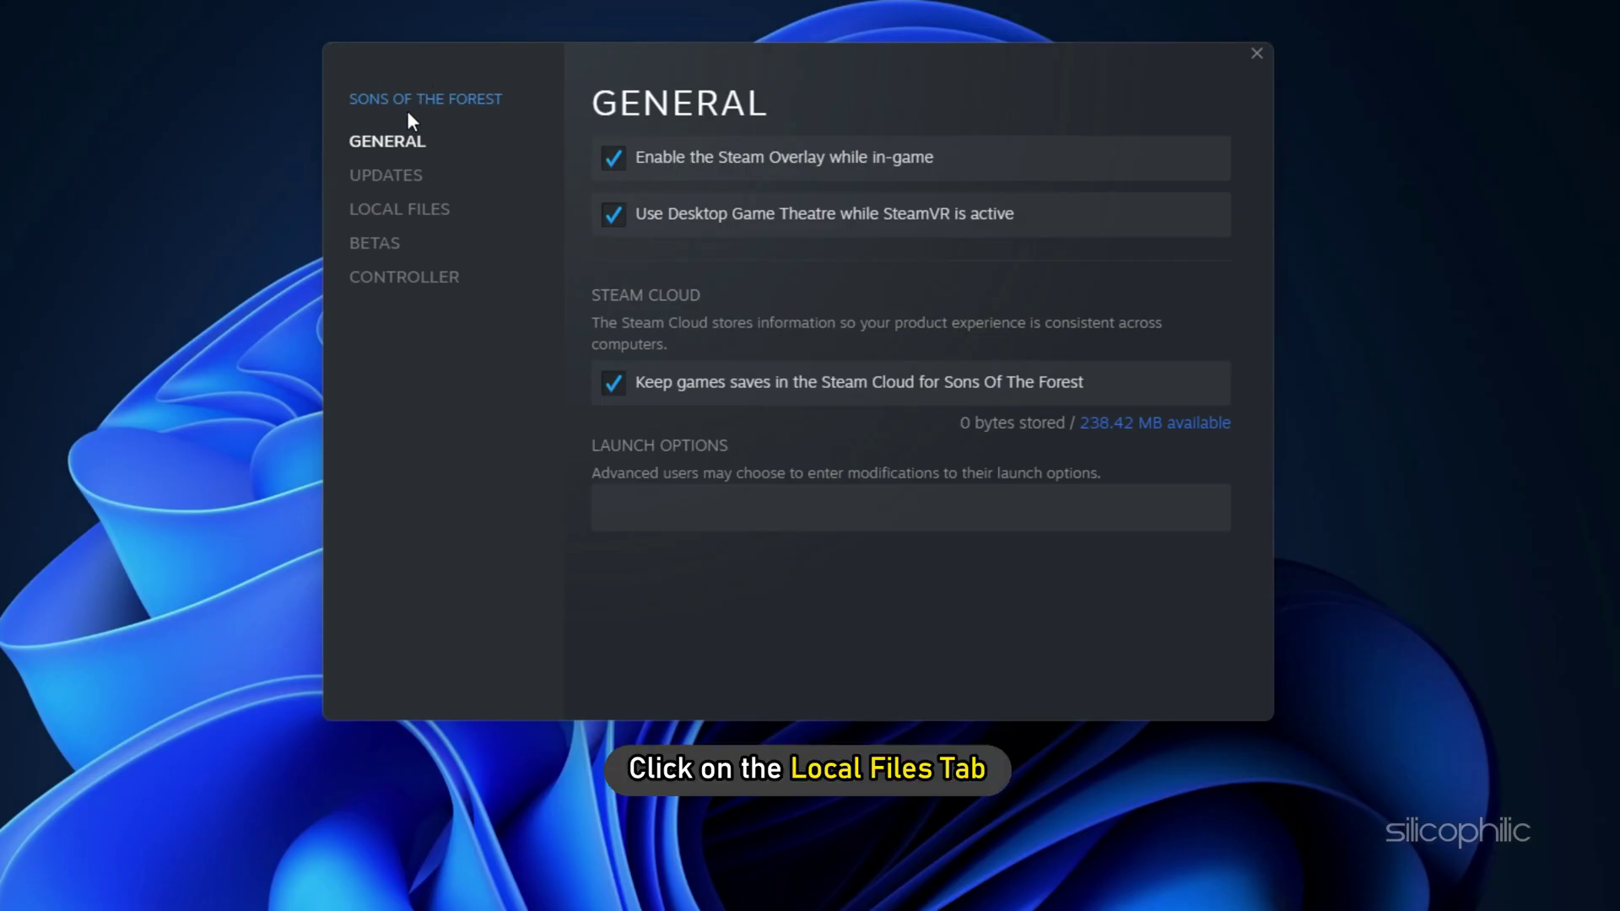
{"action": "left_click", "coordinate": [409, 211]}
{"action": "left_click", "coordinate": [905, 363]}
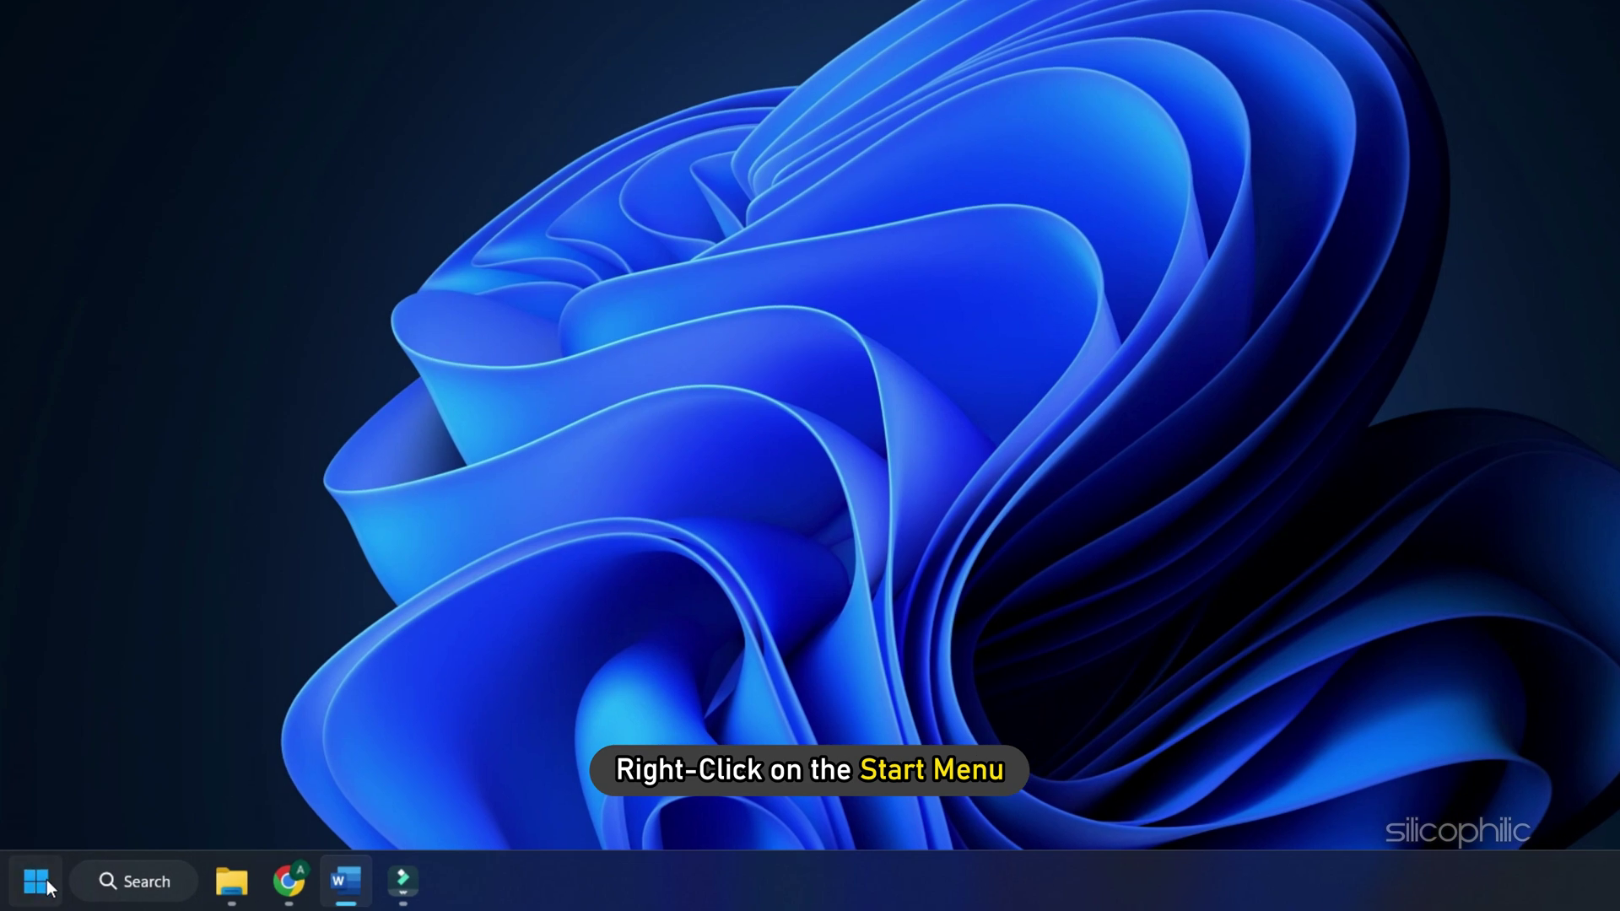
In Device Manager, disable the AMD Radeon (TM) R5 M330 adapter, confirm, then re-enable it.
{"action": "right_click", "coordinate": [48, 885]}
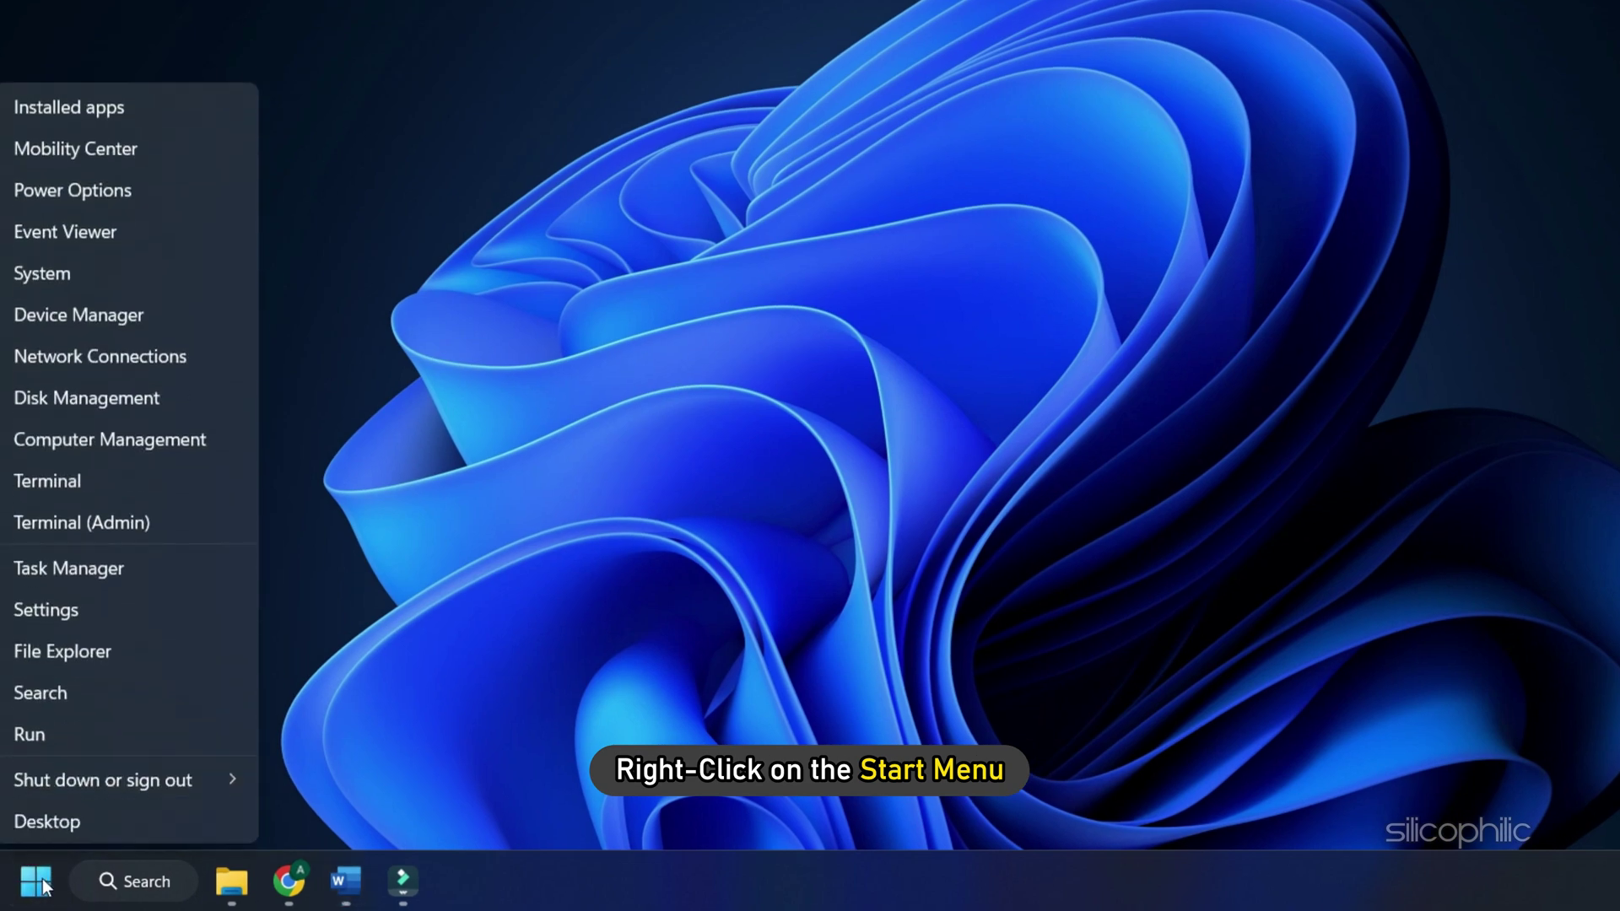
{"action": "left_click", "coordinate": [125, 316]}
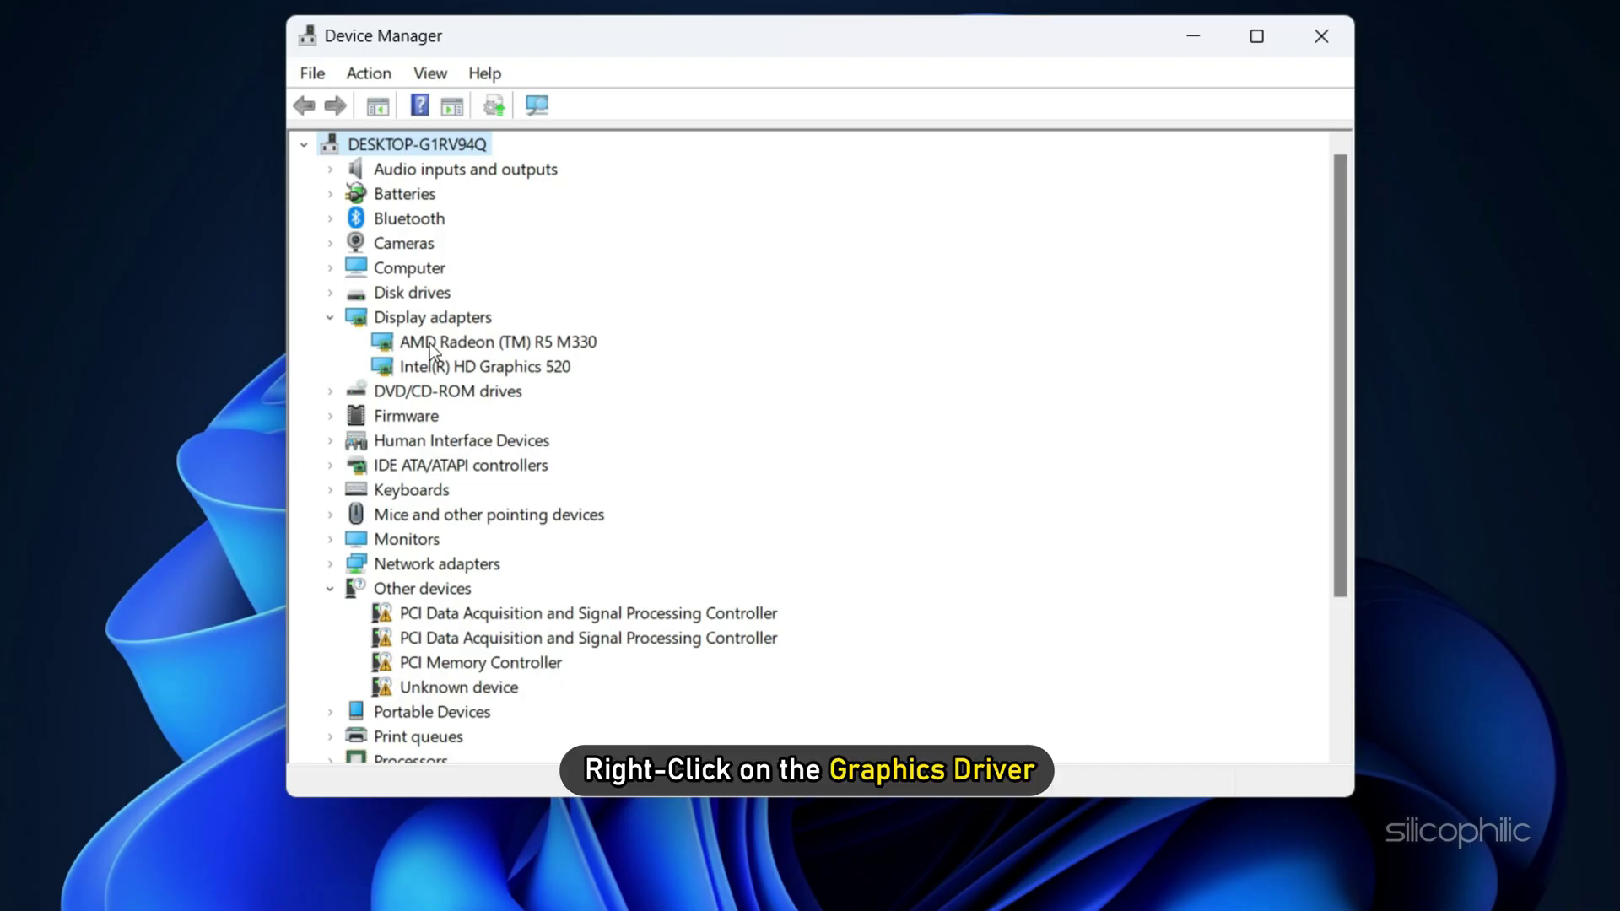
{"action": "right_click", "coordinate": [430, 344]}
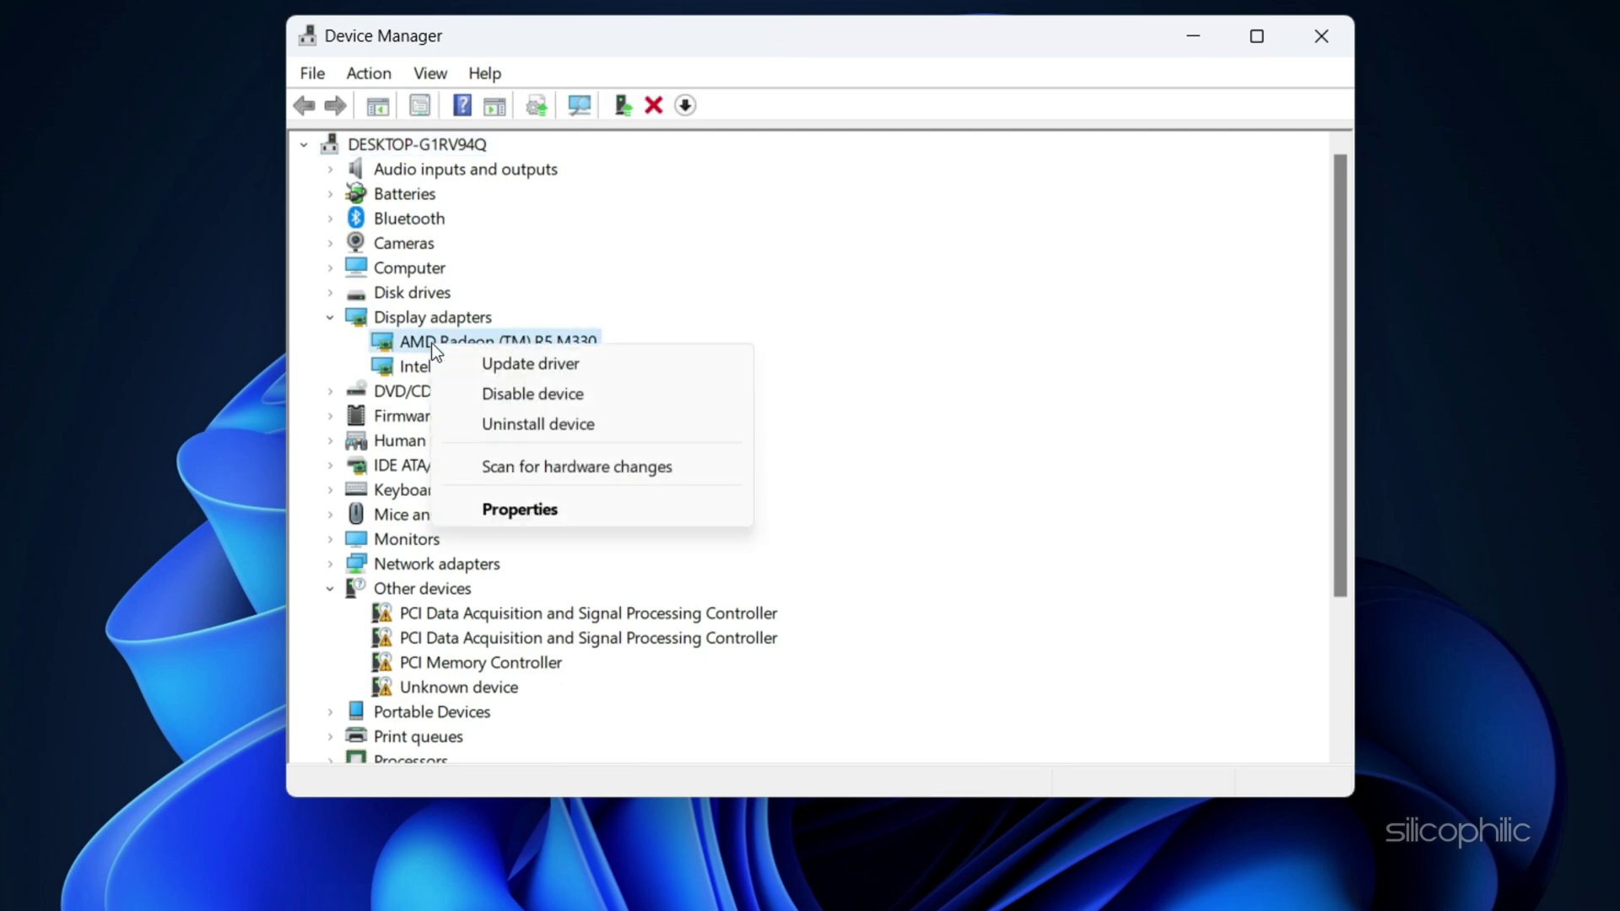
{"action": "left_click", "coordinate": [609, 406]}
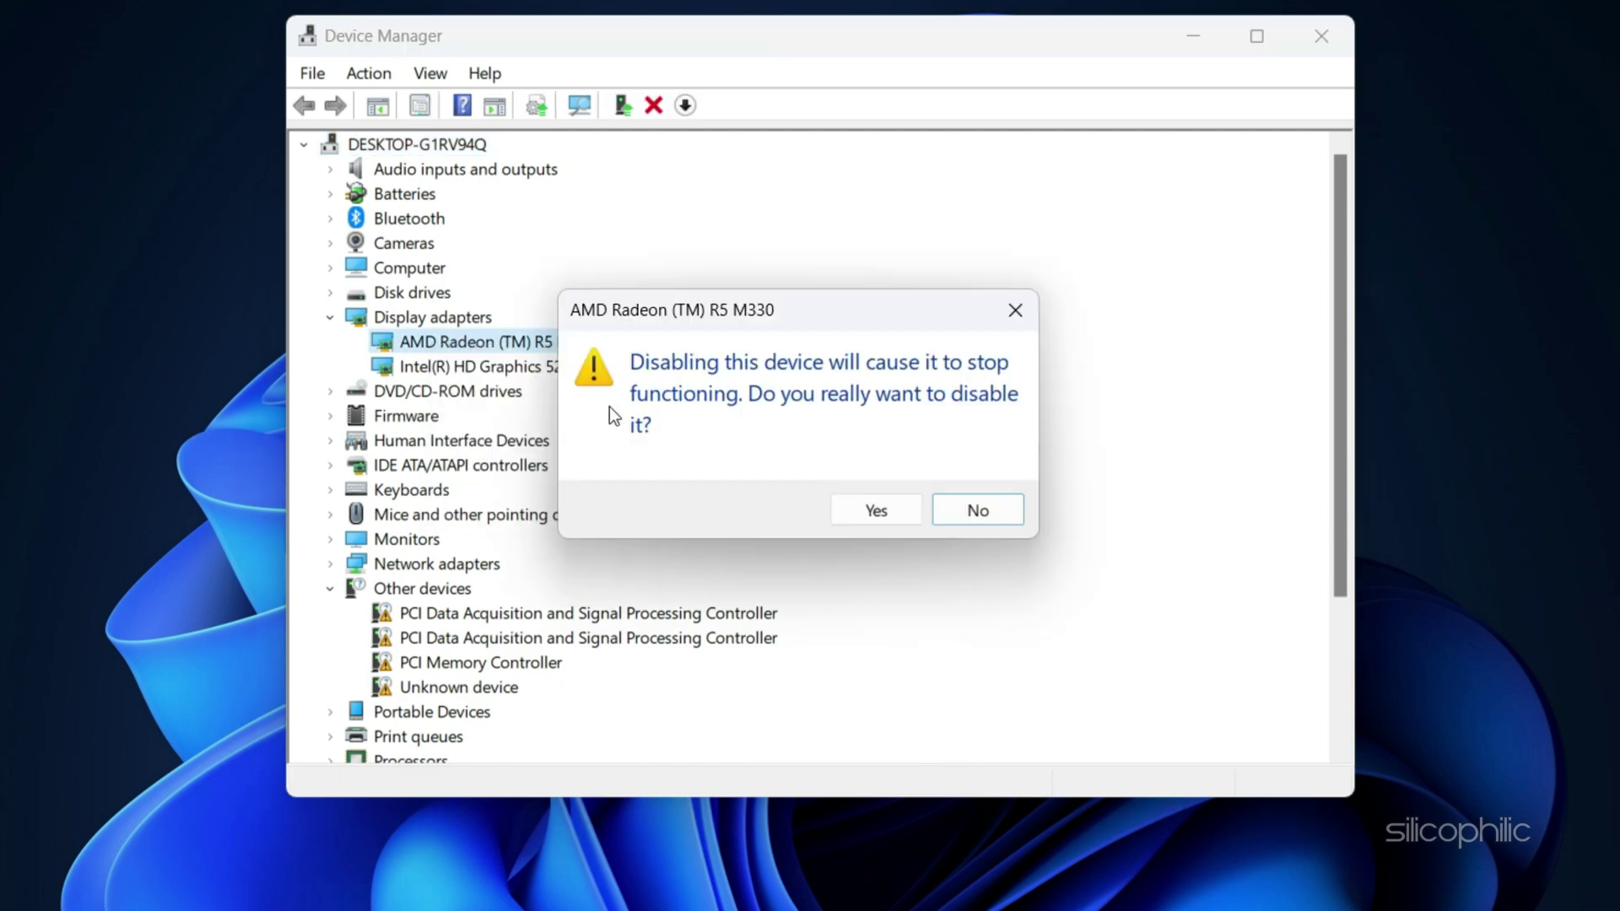
{"action": "left_click", "coordinate": [854, 507]}
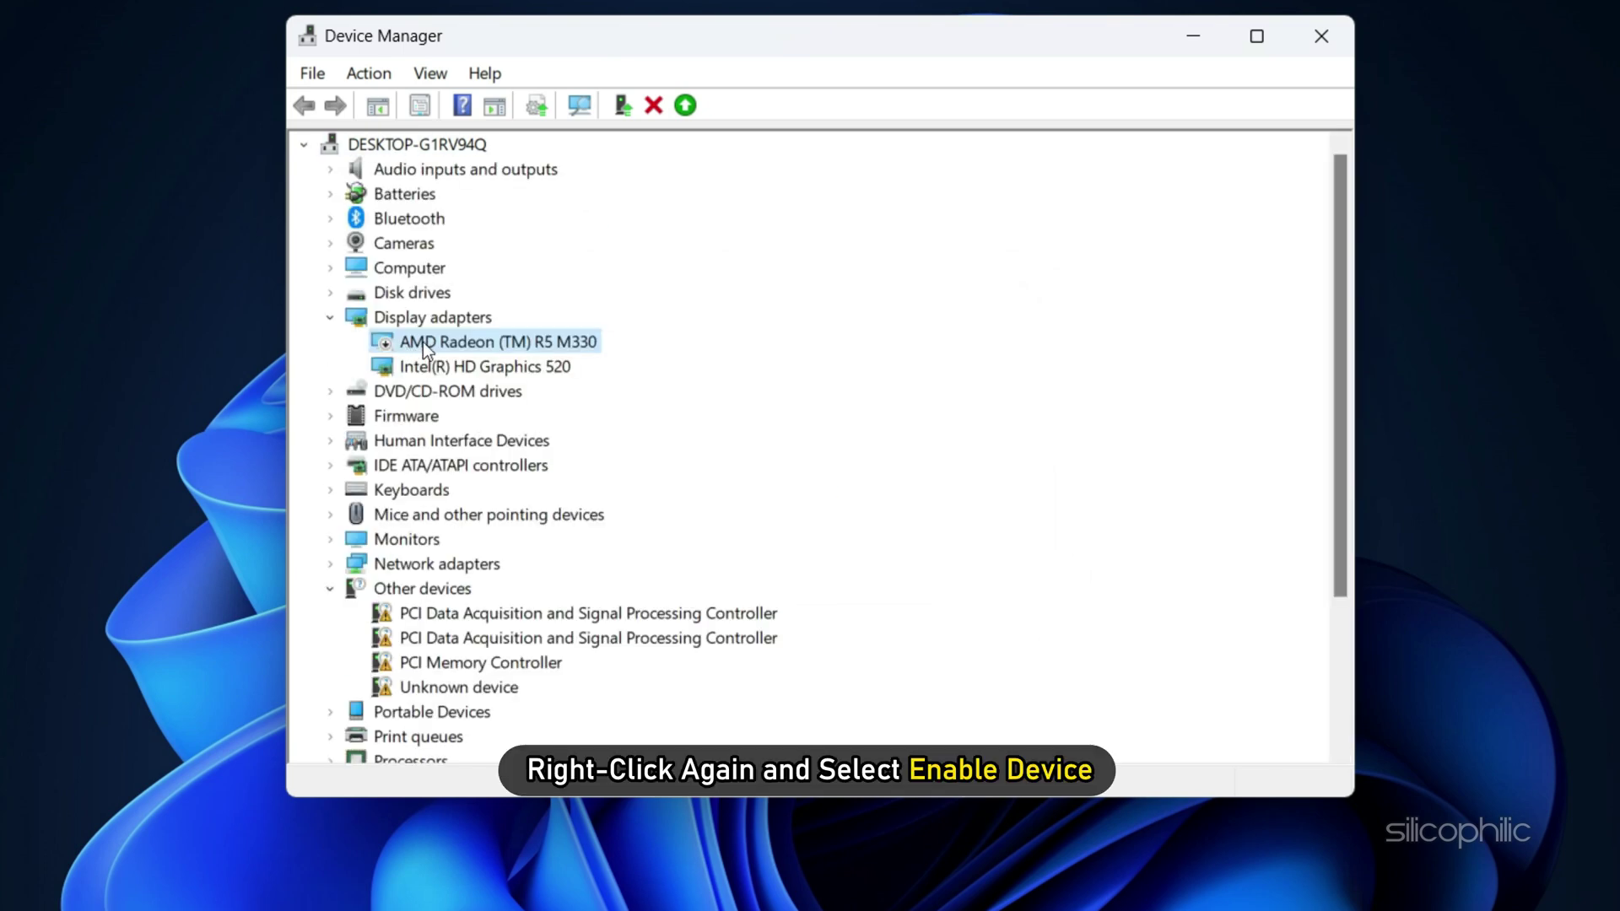
{"action": "right_click", "coordinate": [423, 342]}
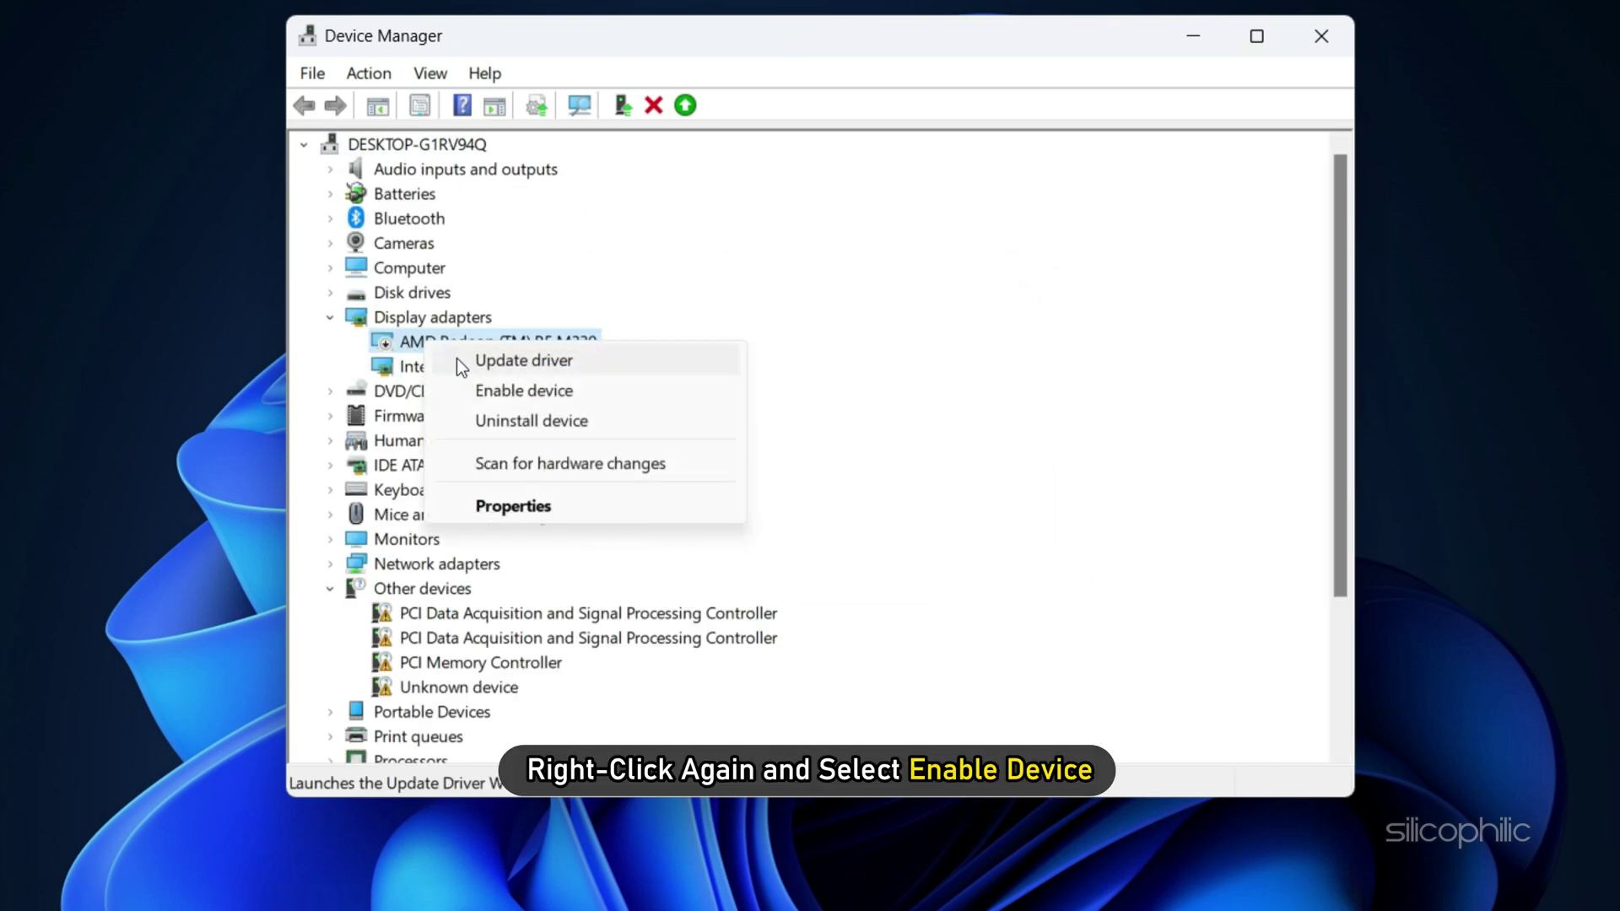
{"action": "left_click", "coordinate": [515, 391]}
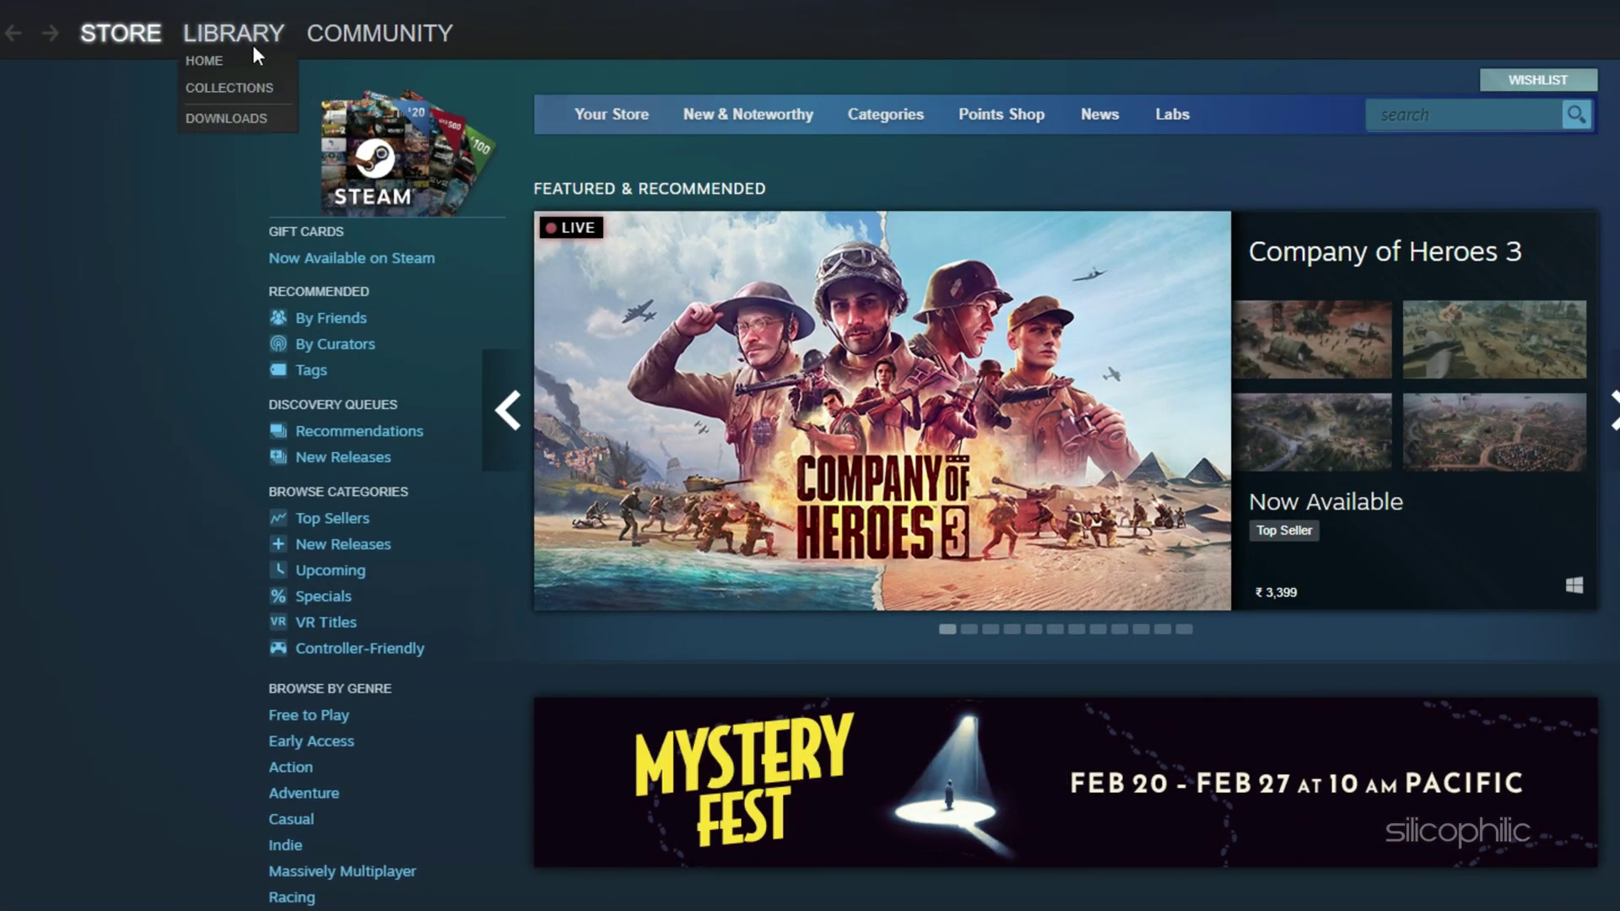
Open the Properties of Sons Of The Forest from the Steam Library.
{"action": "left_click", "coordinate": [236, 36]}
{"action": "left_click", "coordinate": [188, 439]}
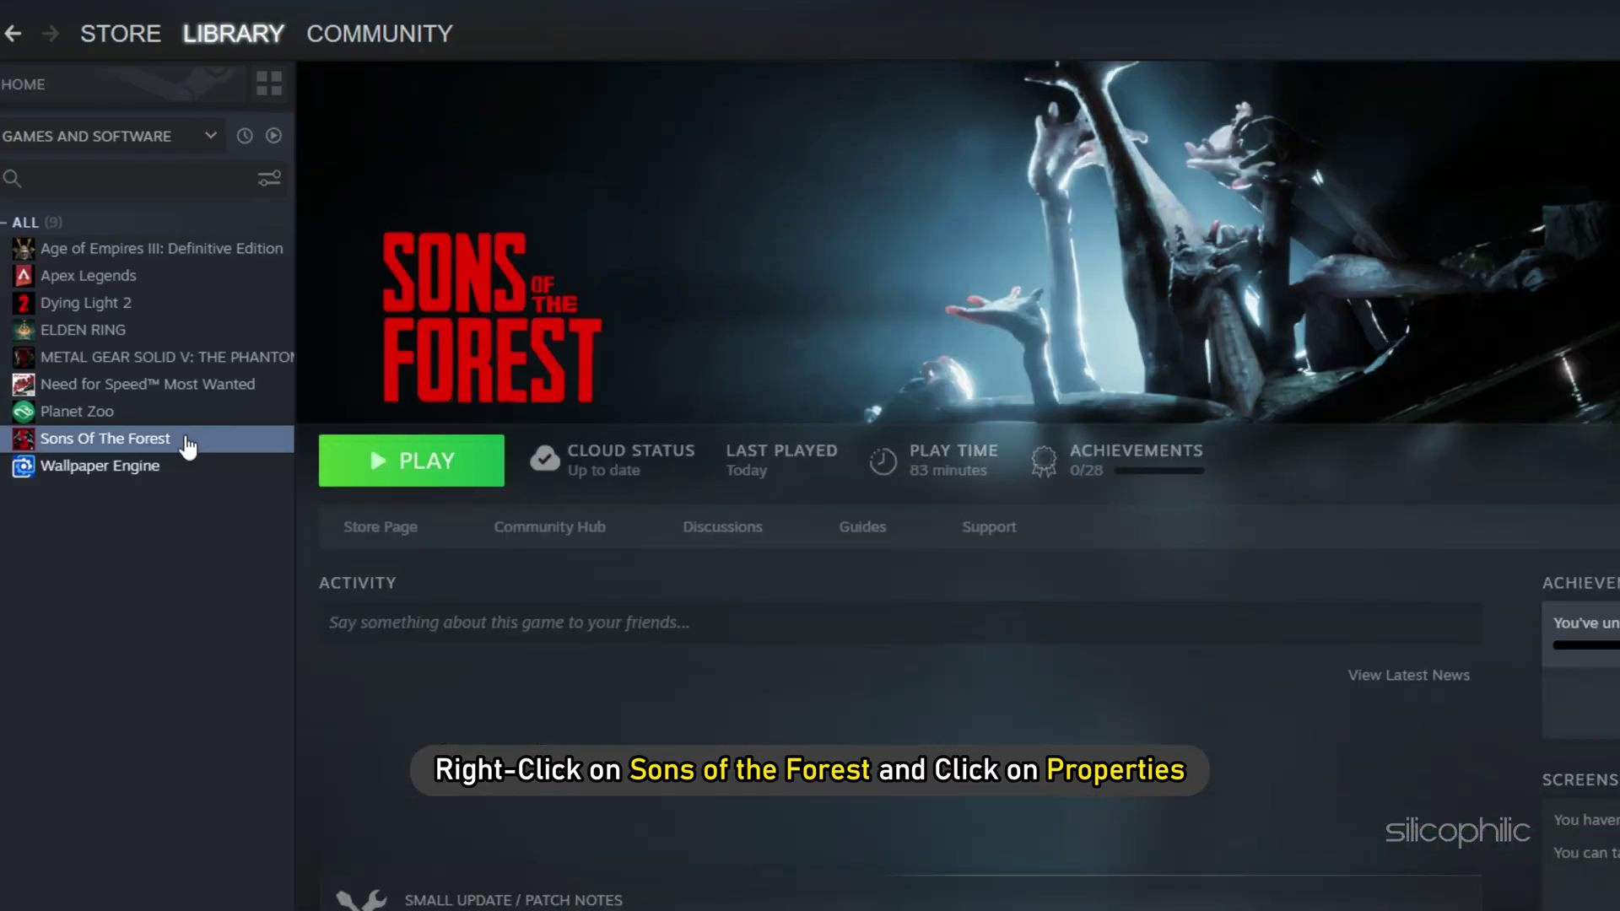
{"action": "right_click", "coordinate": [185, 434]}
{"action": "left_click", "coordinate": [280, 580]}
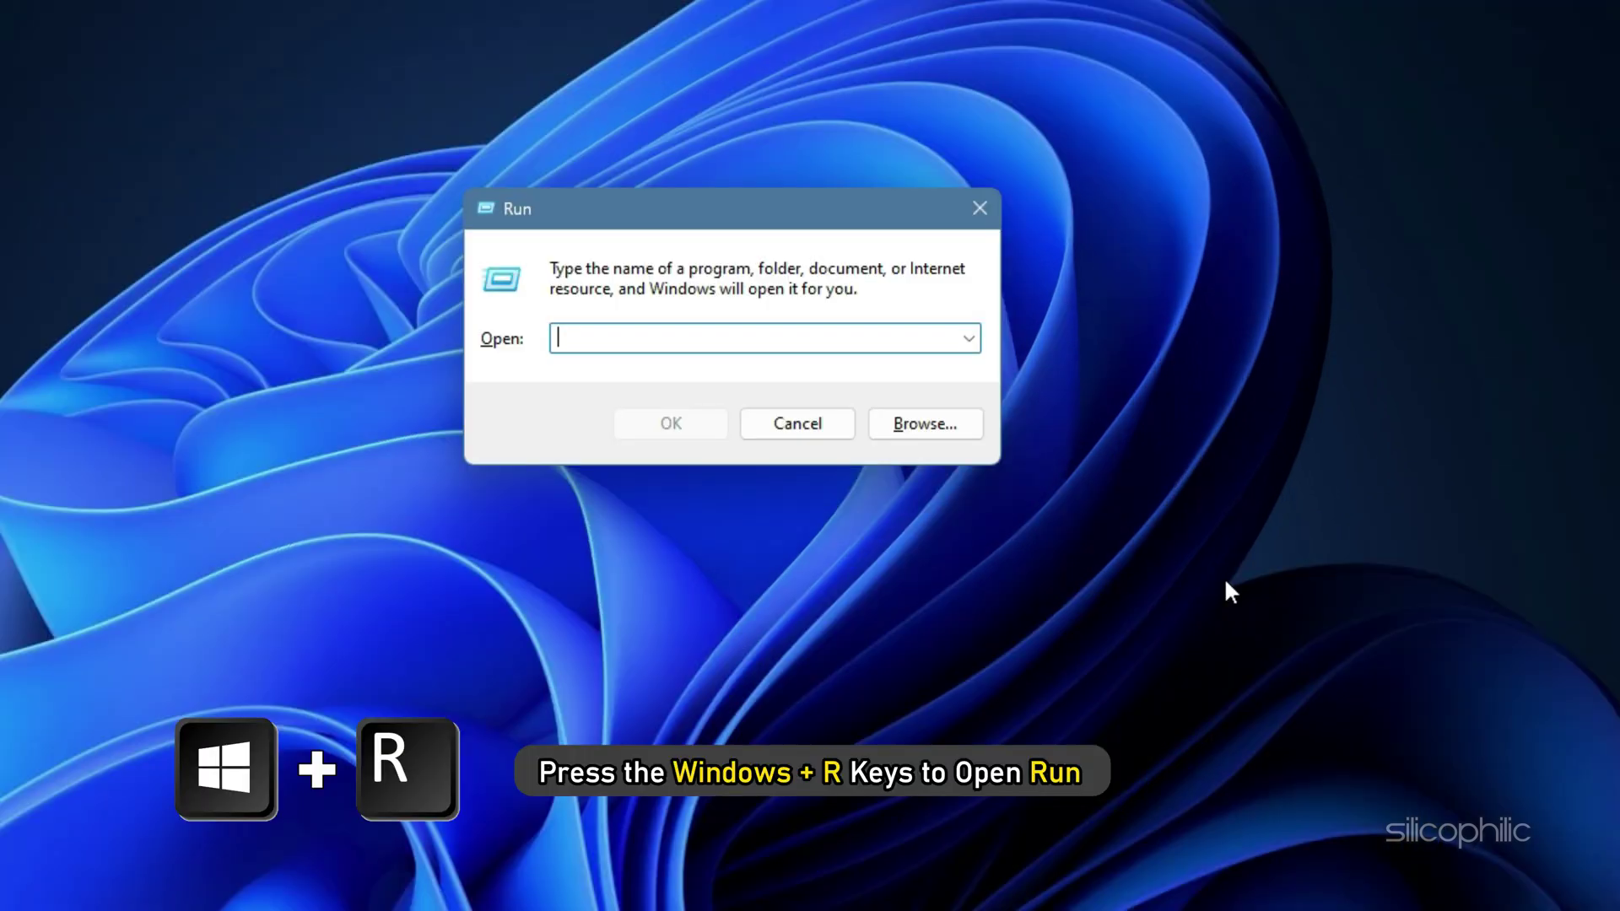
Run the appdata command to open the AppData folder in File Explorer.
{"action": "type", "text": "a"}
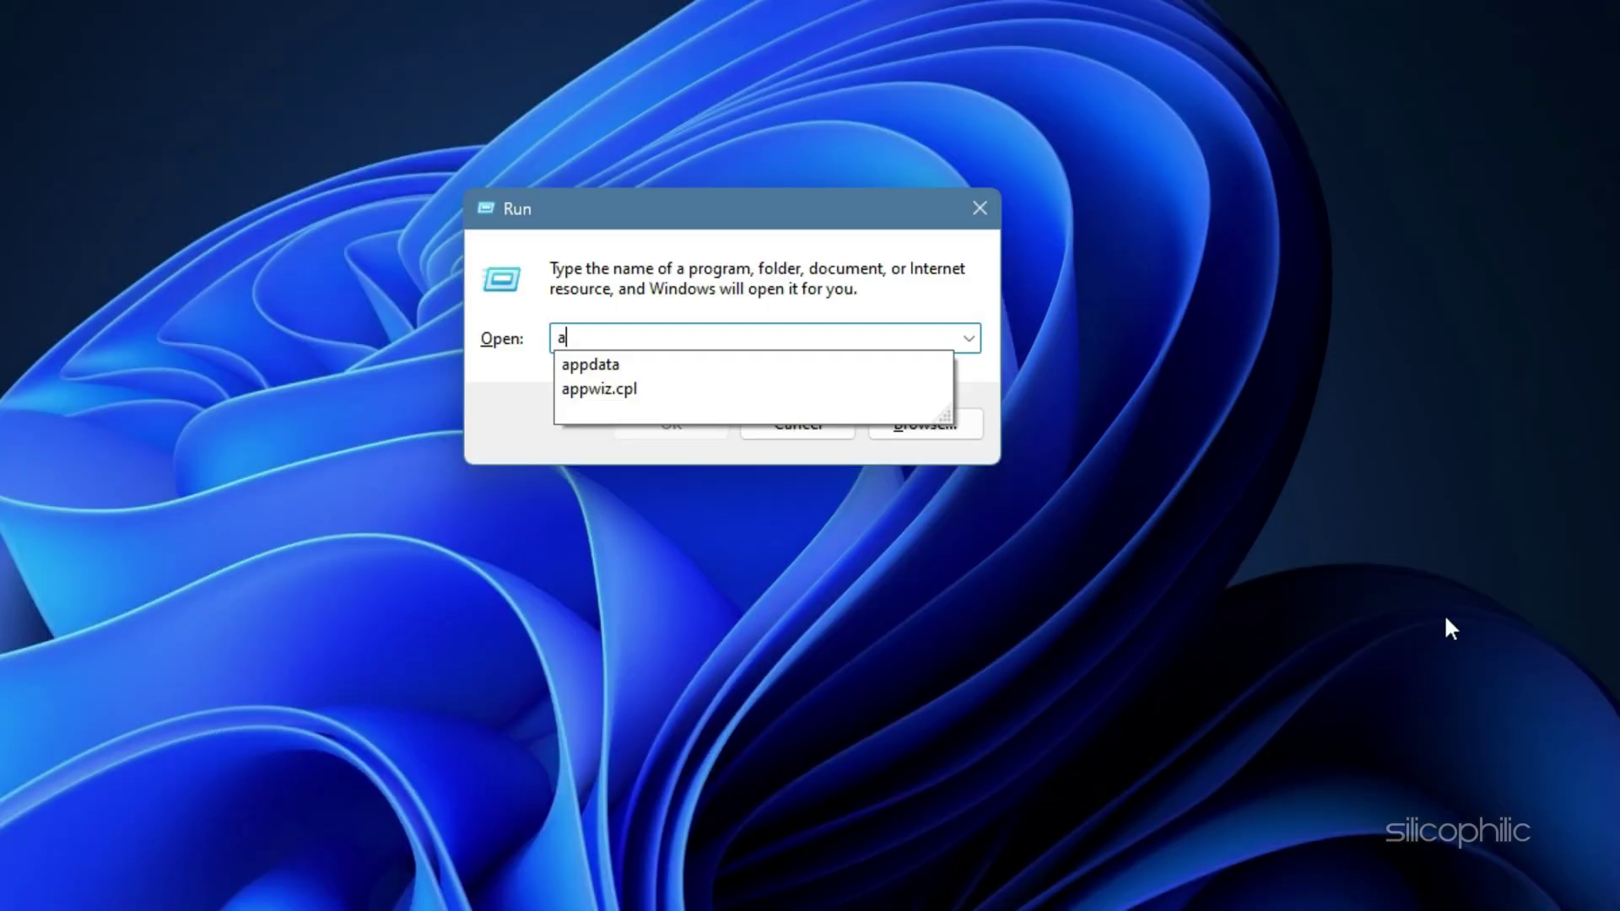
{"action": "type", "text": "ppdata"}
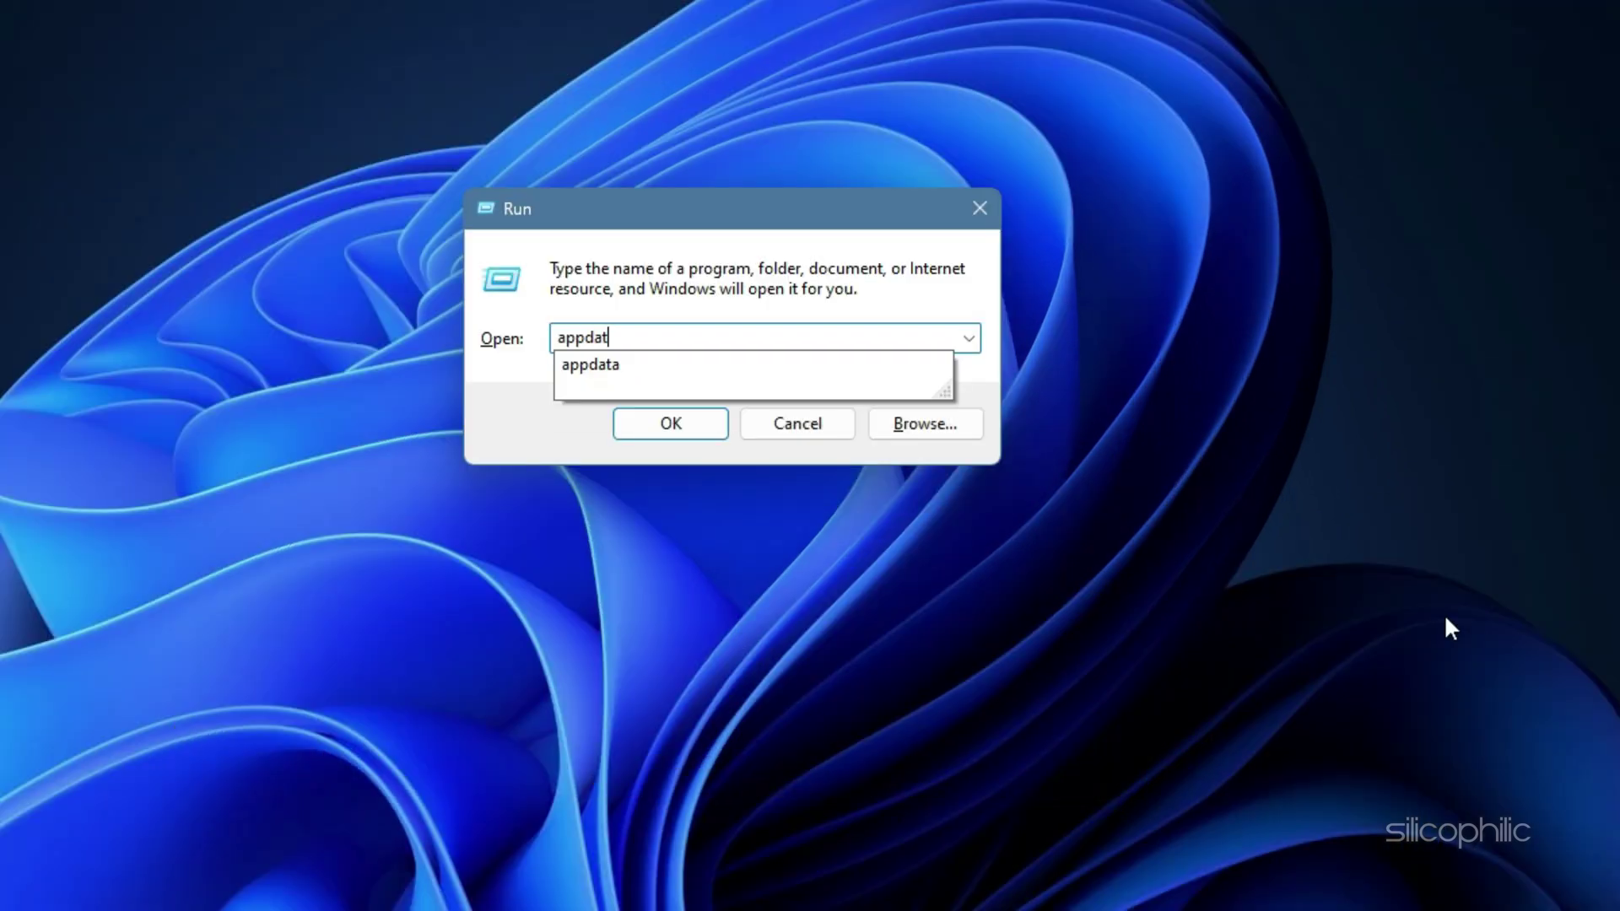
{"action": "key", "text": "Return"}
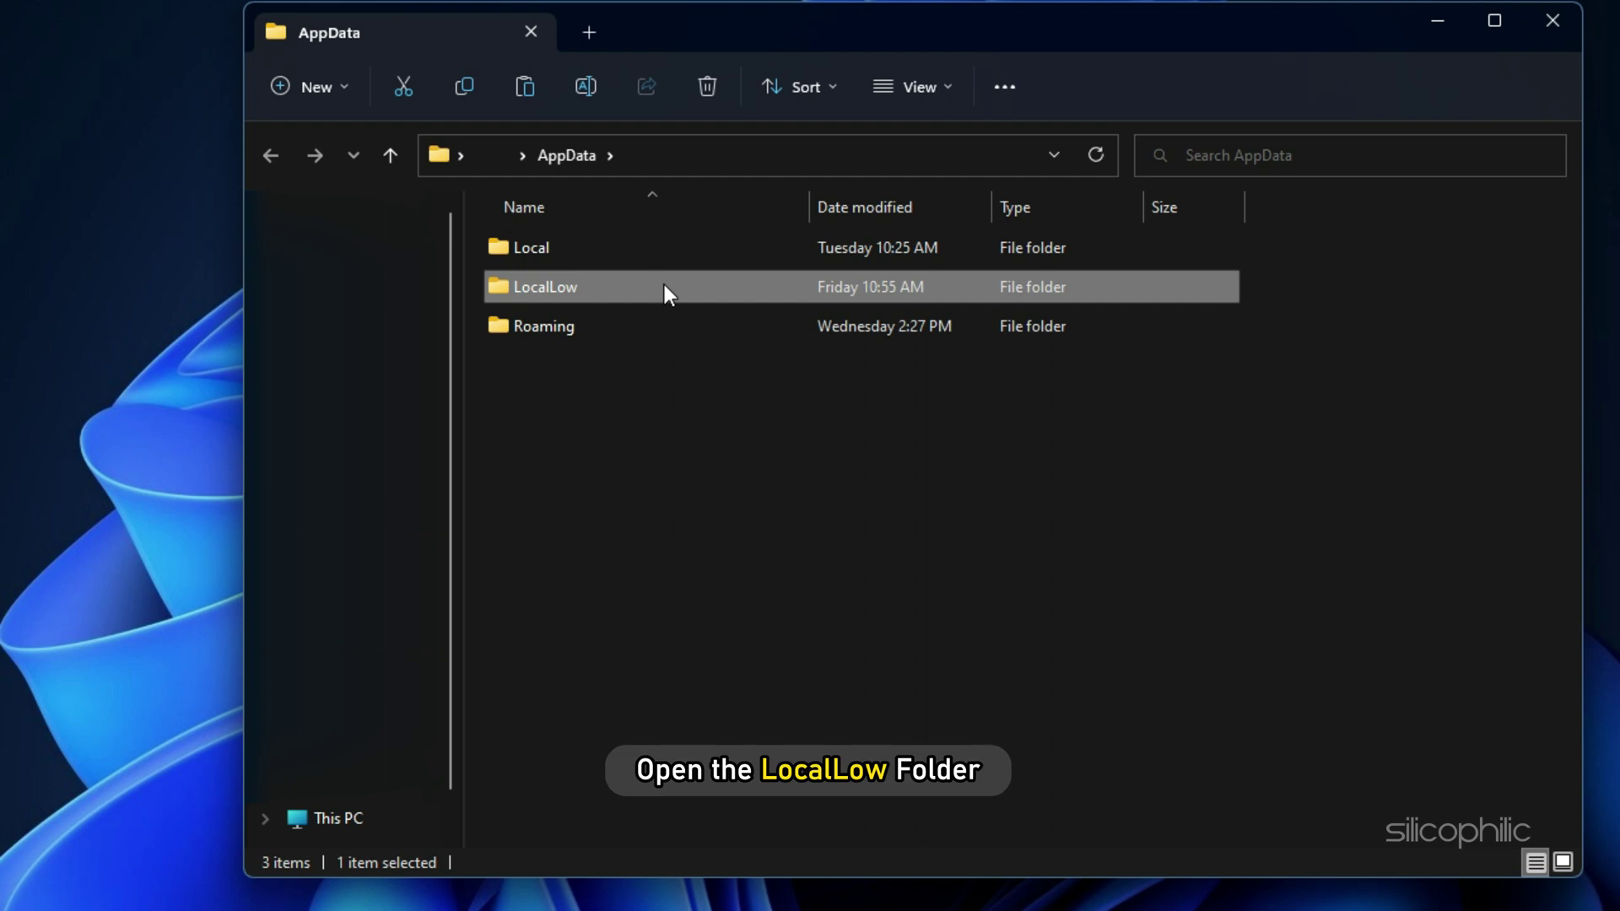
Go to LocalLow\Endnight\SonsOfTheForest and delete the Saves folder.
{"action": "double_click", "coordinate": [665, 285]}
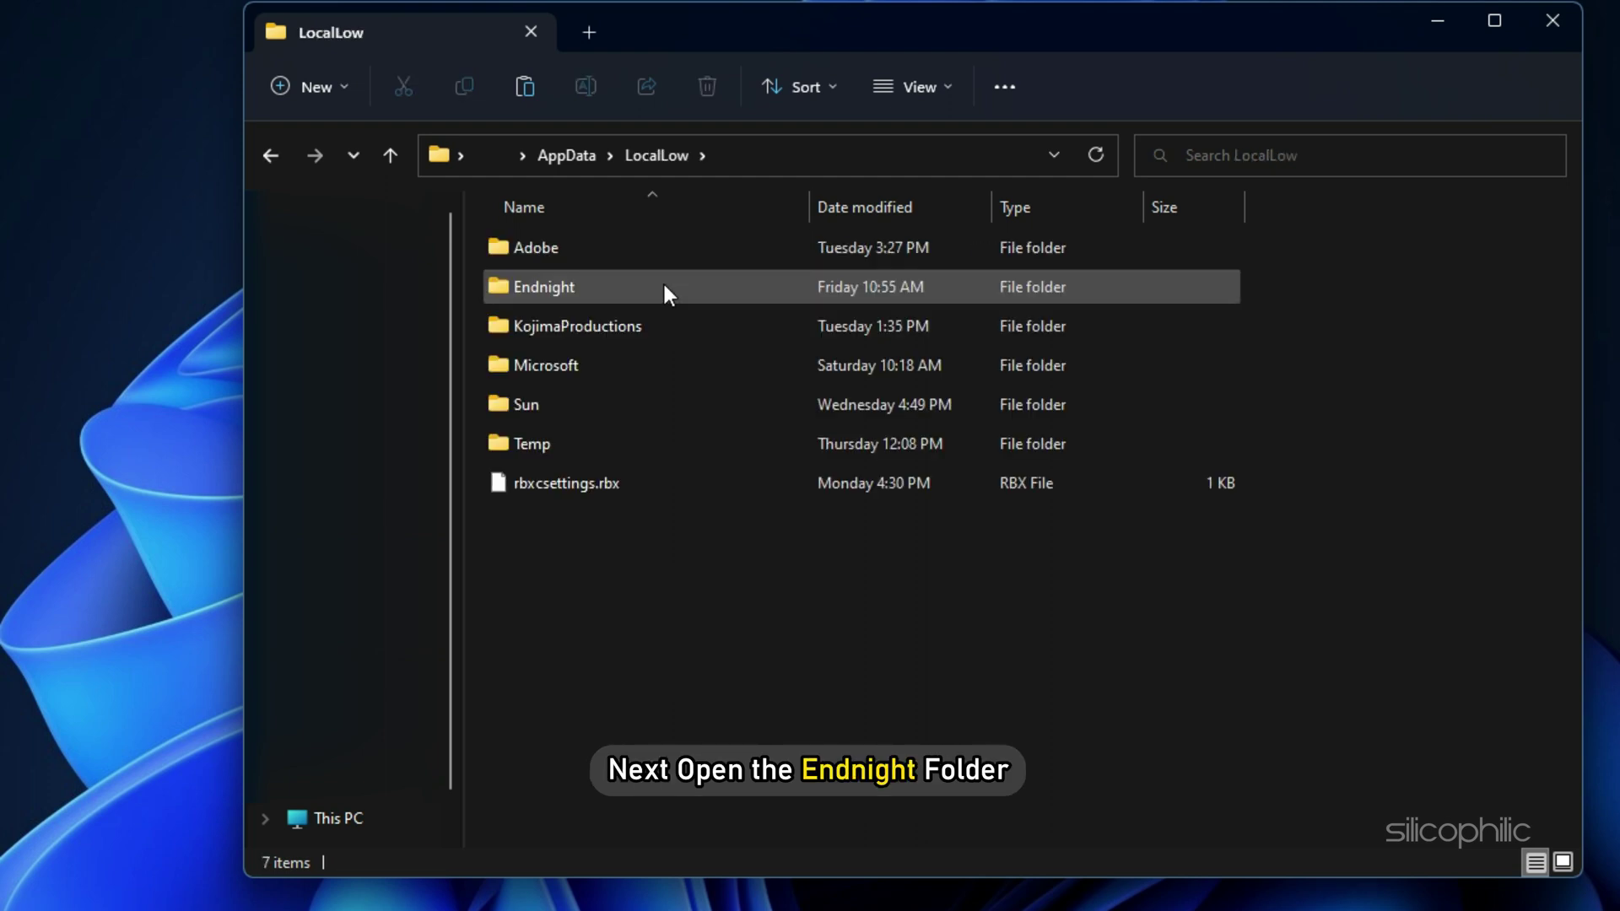
{"action": "double_click", "coordinate": [665, 287]}
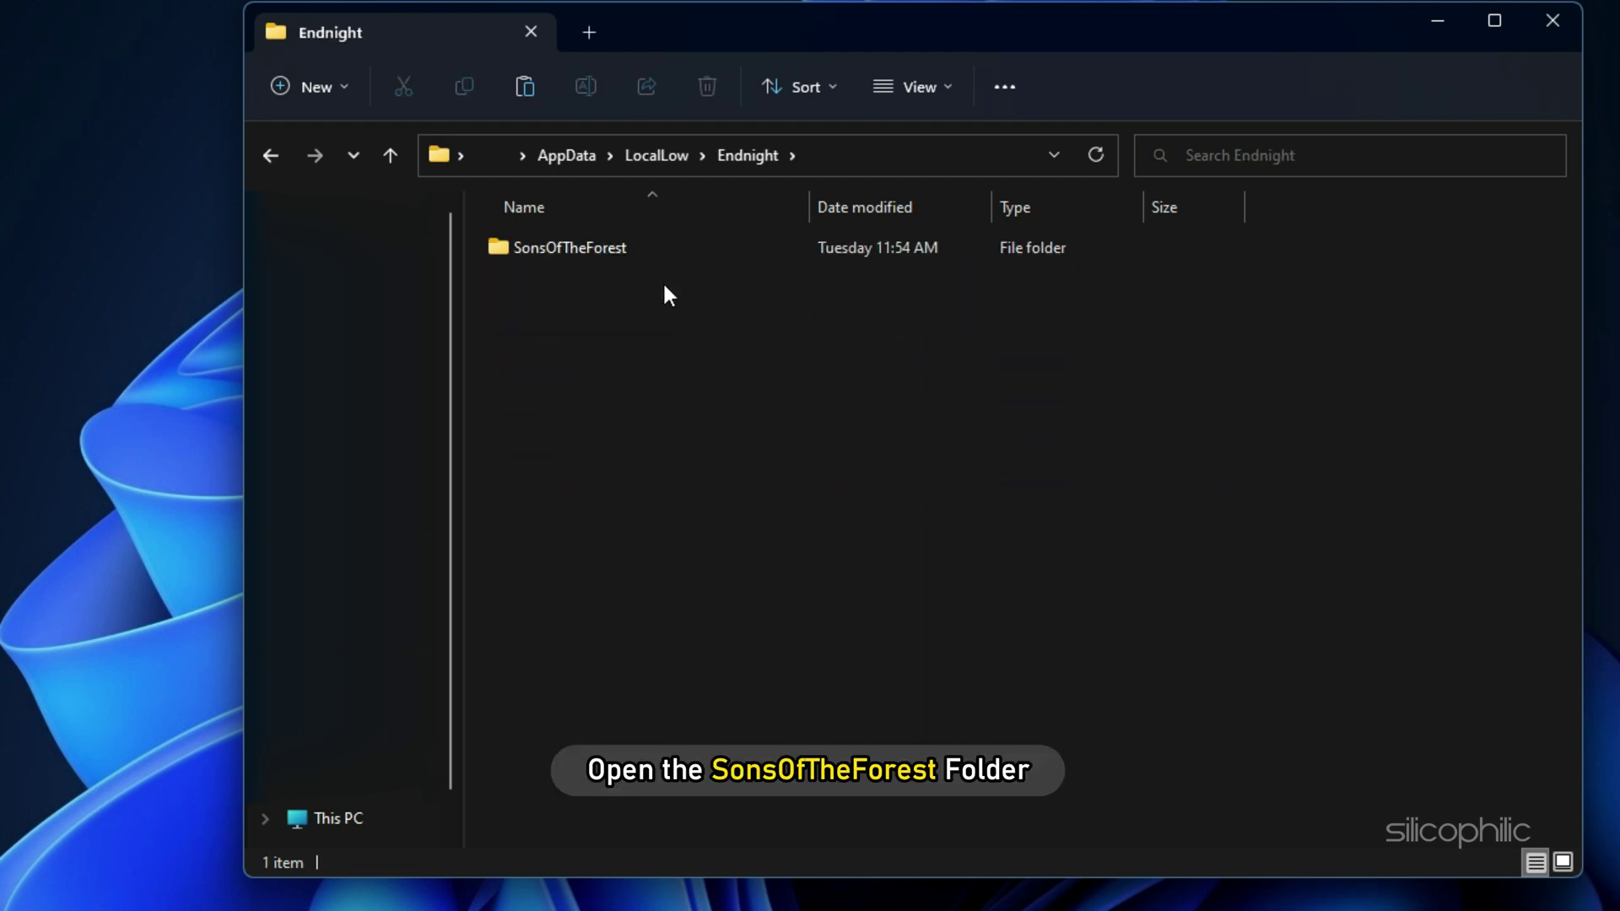
{"action": "double_click", "coordinate": [677, 249]}
{"action": "left_click", "coordinate": [680, 250]}
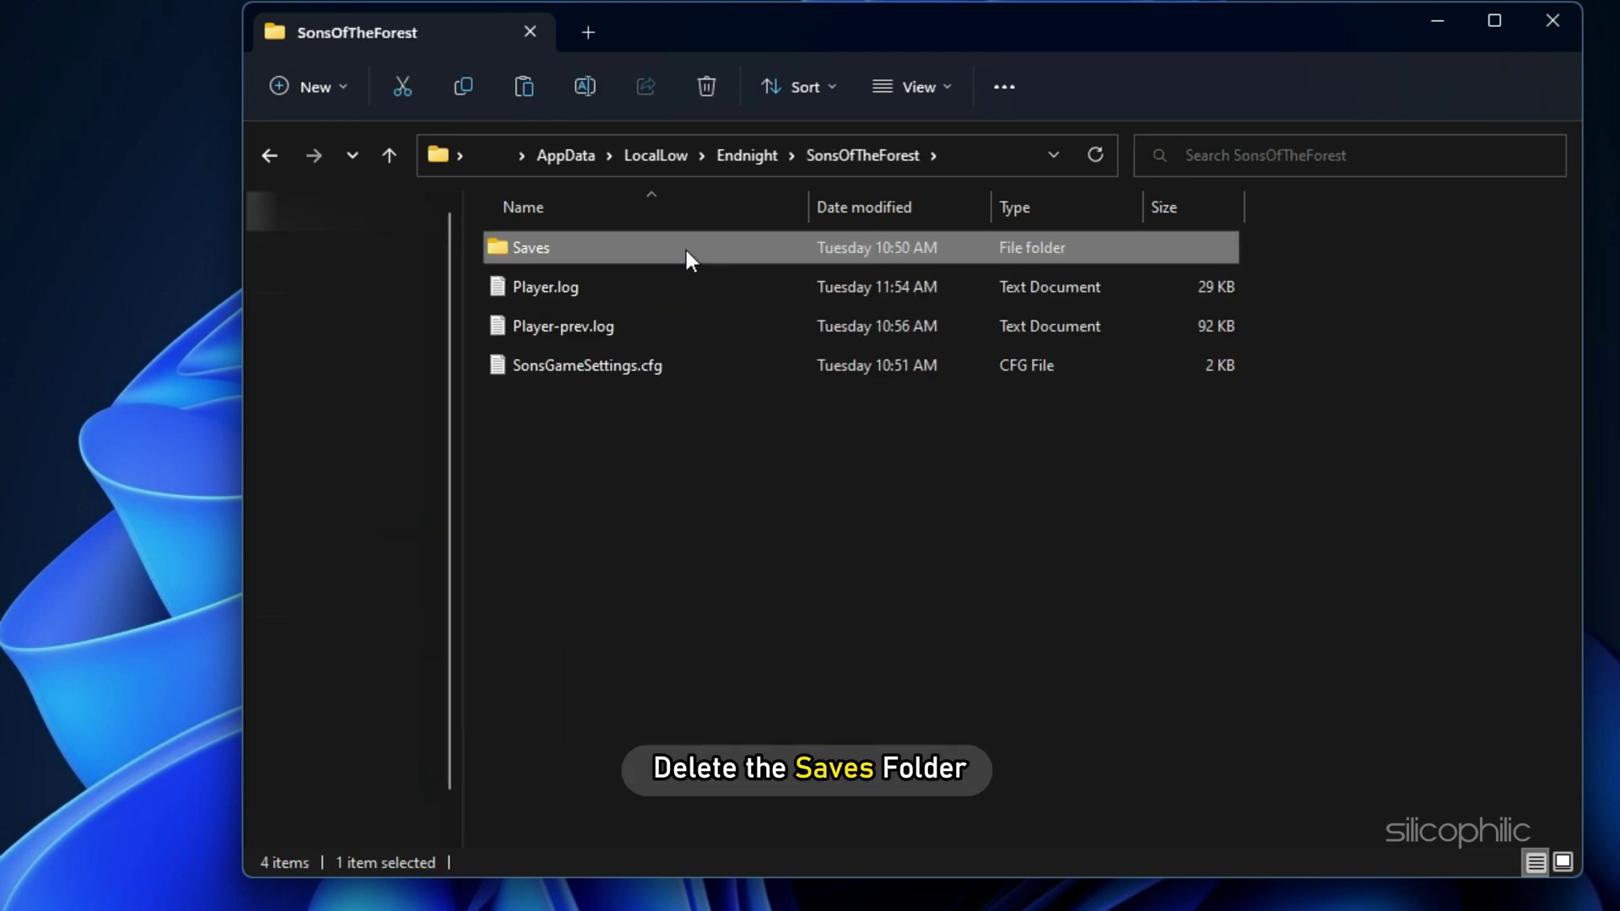
{"action": "right_click", "coordinate": [686, 248]}
{"action": "left_click", "coordinate": [931, 282]}
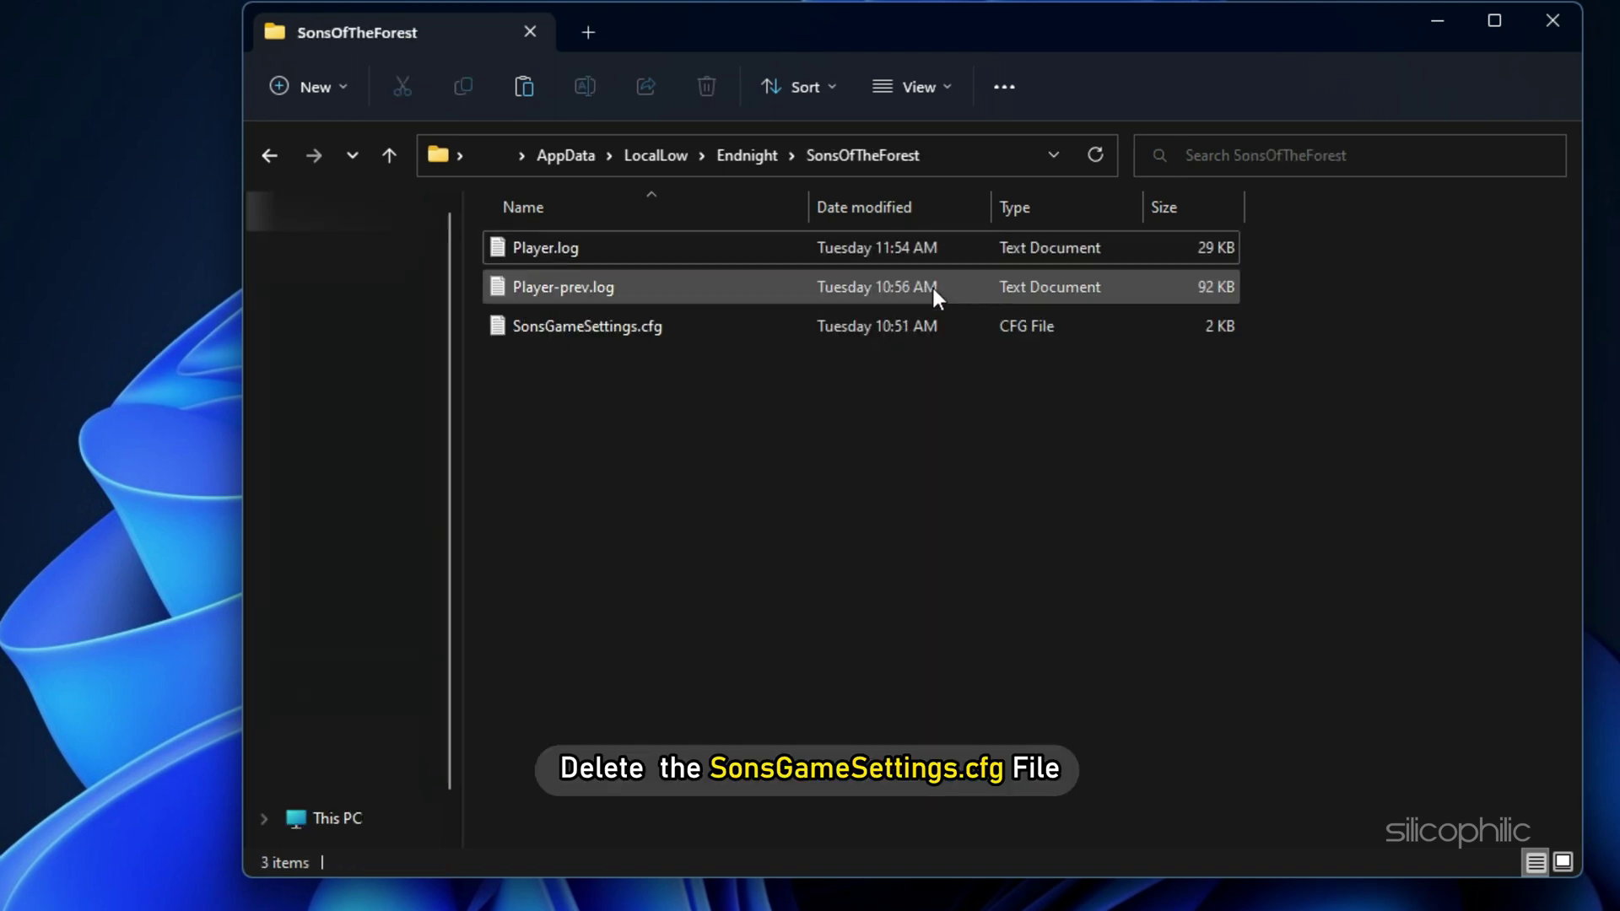
Delete the SonsGameSettings.cfg file.
{"action": "left_click", "coordinate": [710, 330]}
{"action": "right_click", "coordinate": [710, 331]}
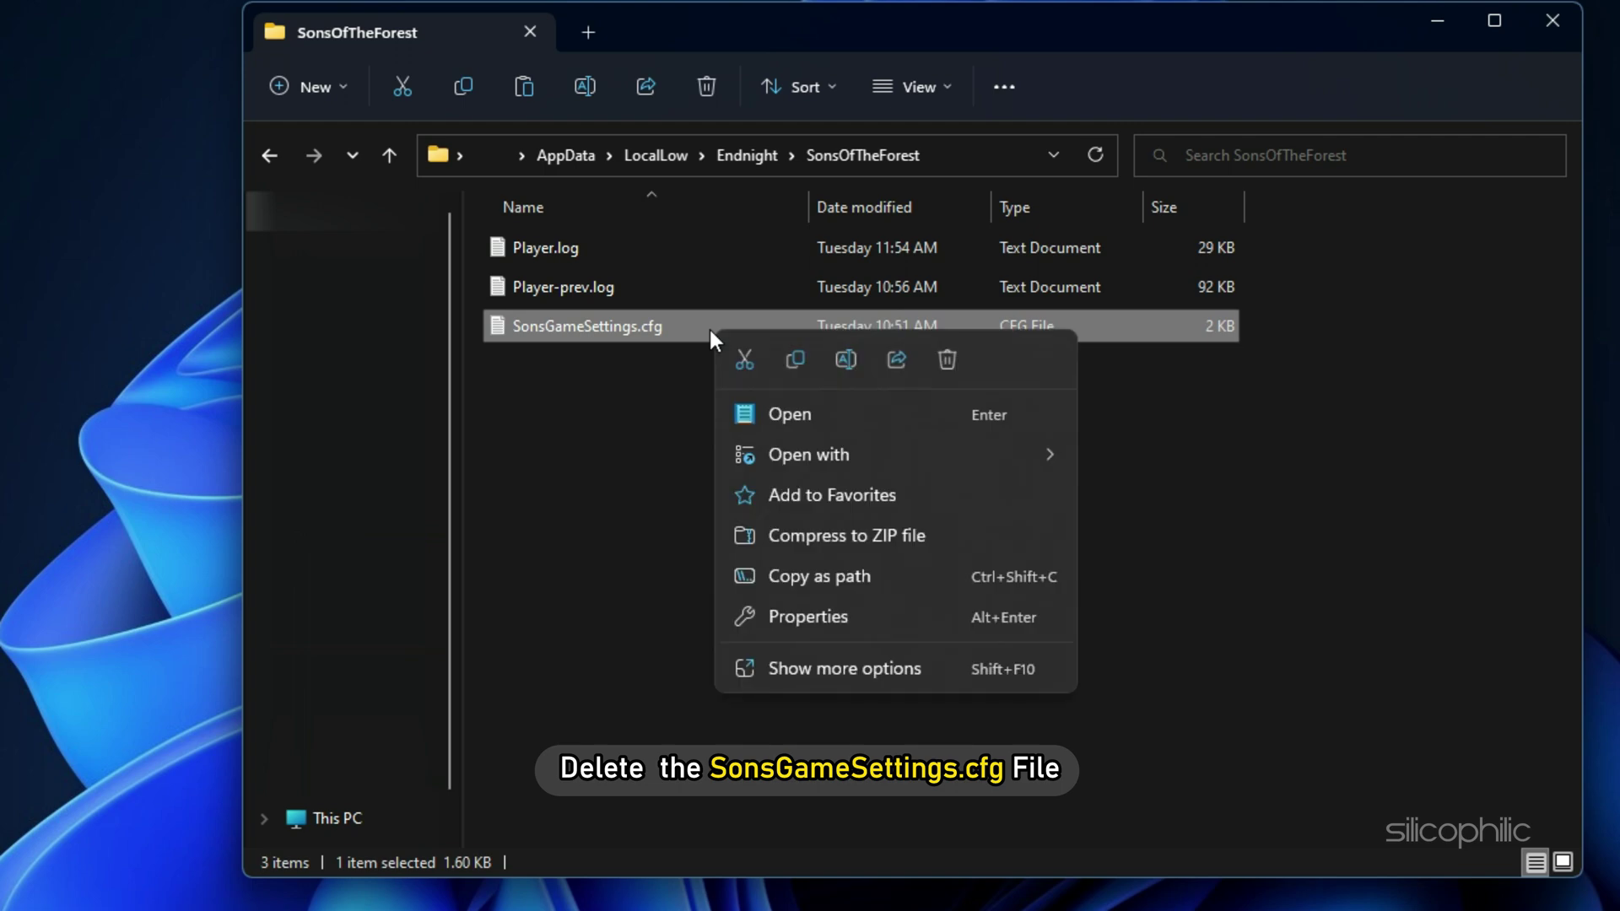
{"action": "left_click", "coordinate": [945, 357]}
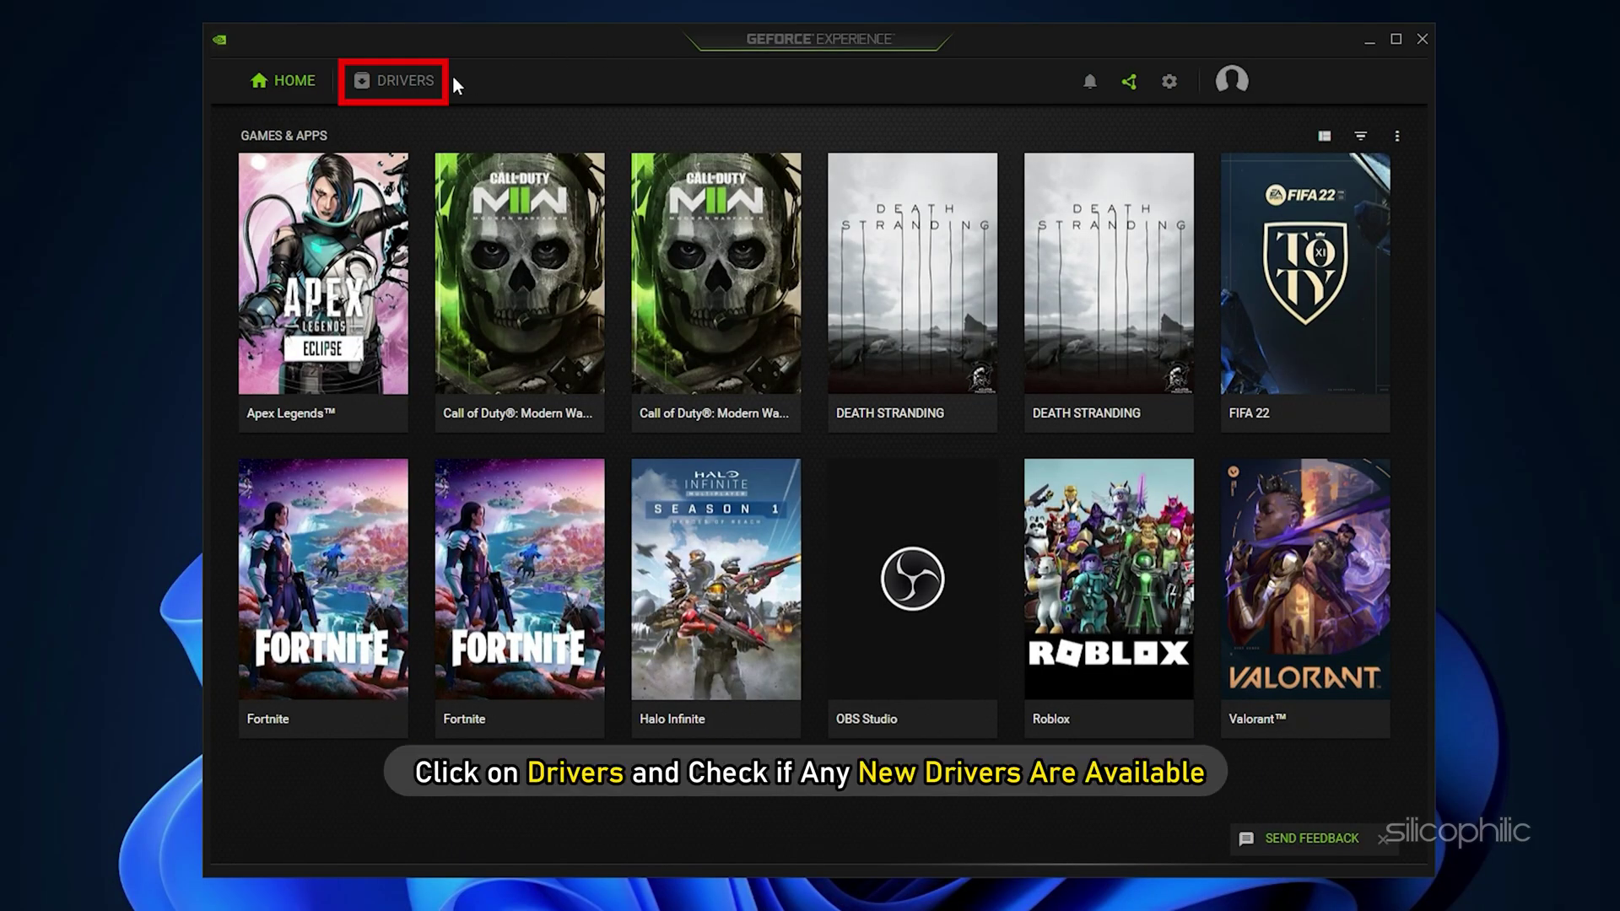
Check GeForce Experience's Drivers page for updates, confirming Game Ready Driver 528.02 is current.
{"action": "left_click", "coordinate": [426, 84]}
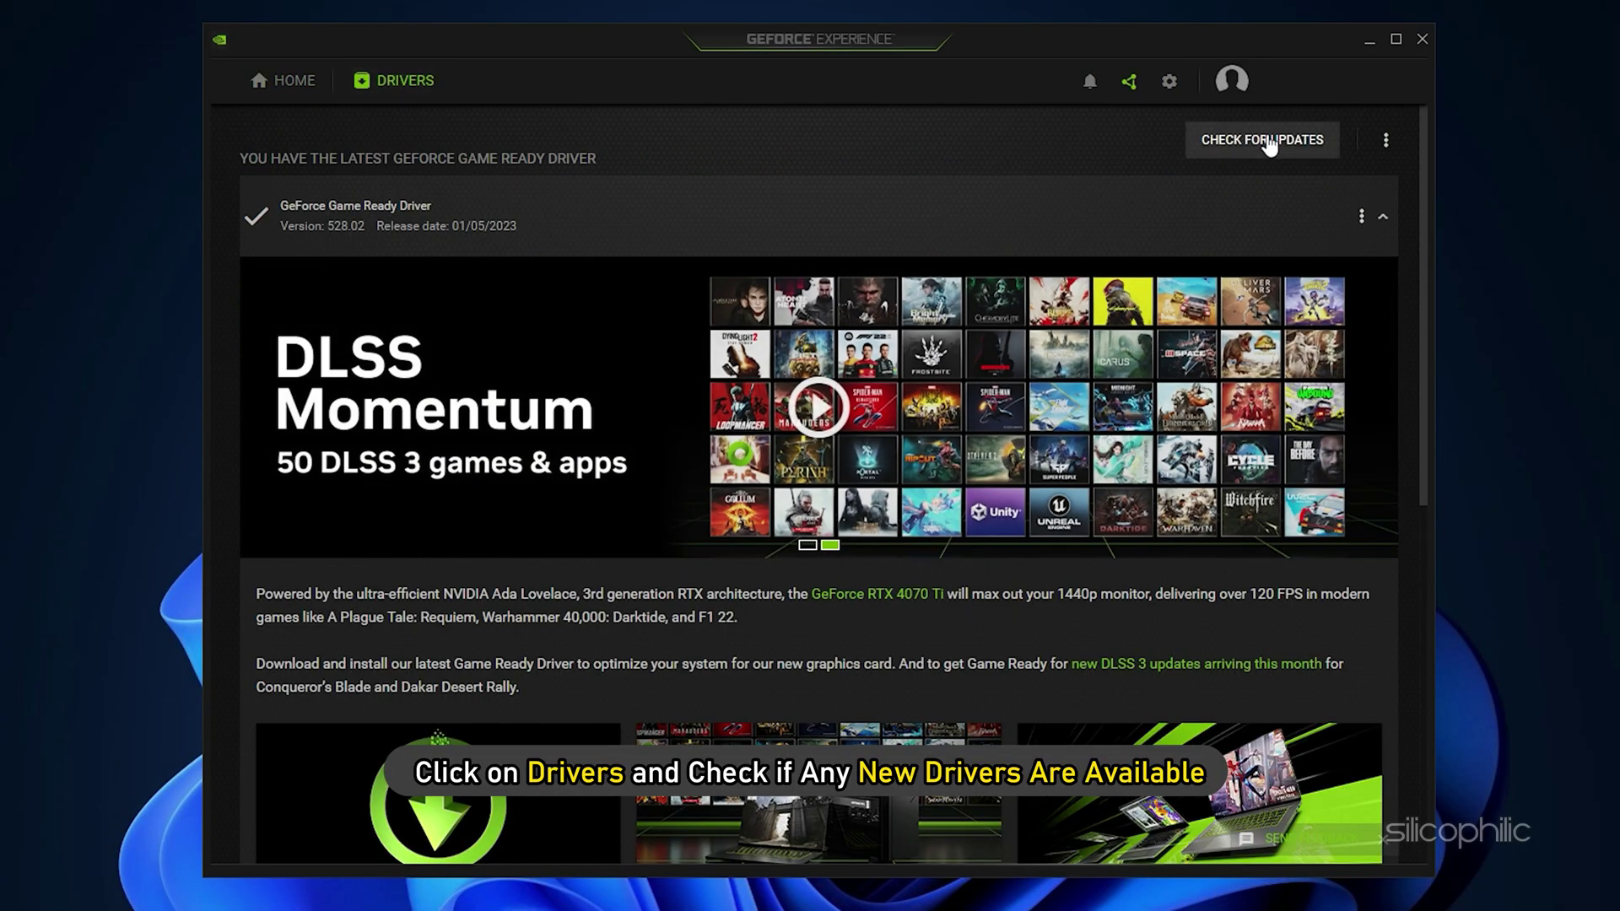
{"action": "left_click", "coordinate": [1329, 148]}
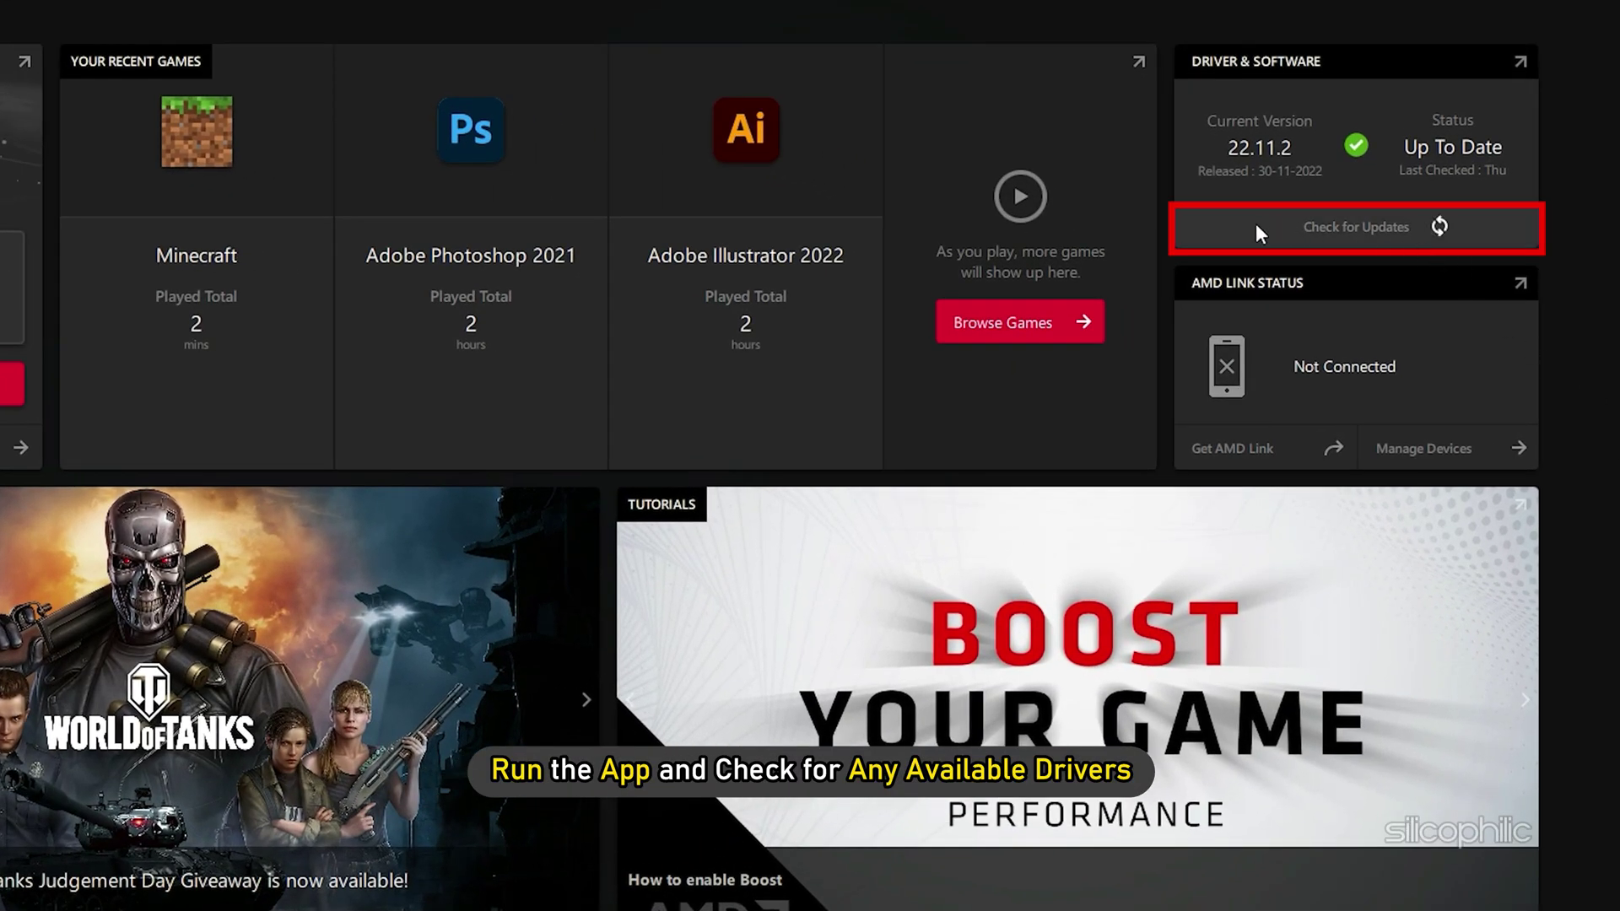
Start an AMD driver update check against installed version 22.11.2.
{"action": "left_click", "coordinate": [1264, 234]}
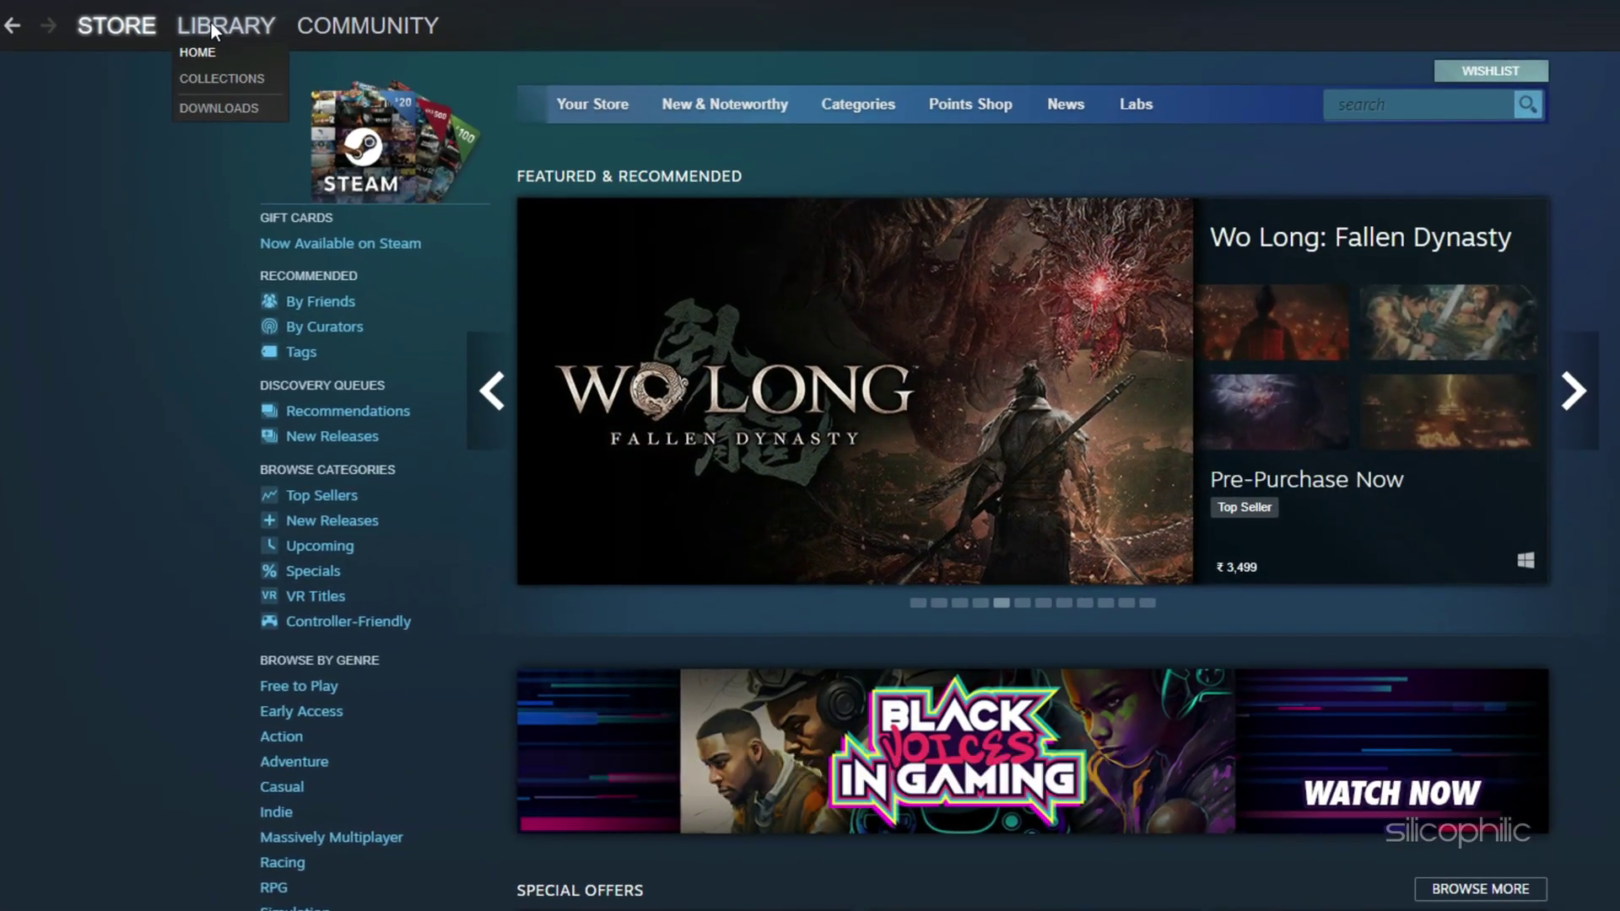
Uninstall Sons Of The Forest from the Library, then reinstall it into the default Steam folder.
{"action": "left_click", "coordinate": [118, 16]}
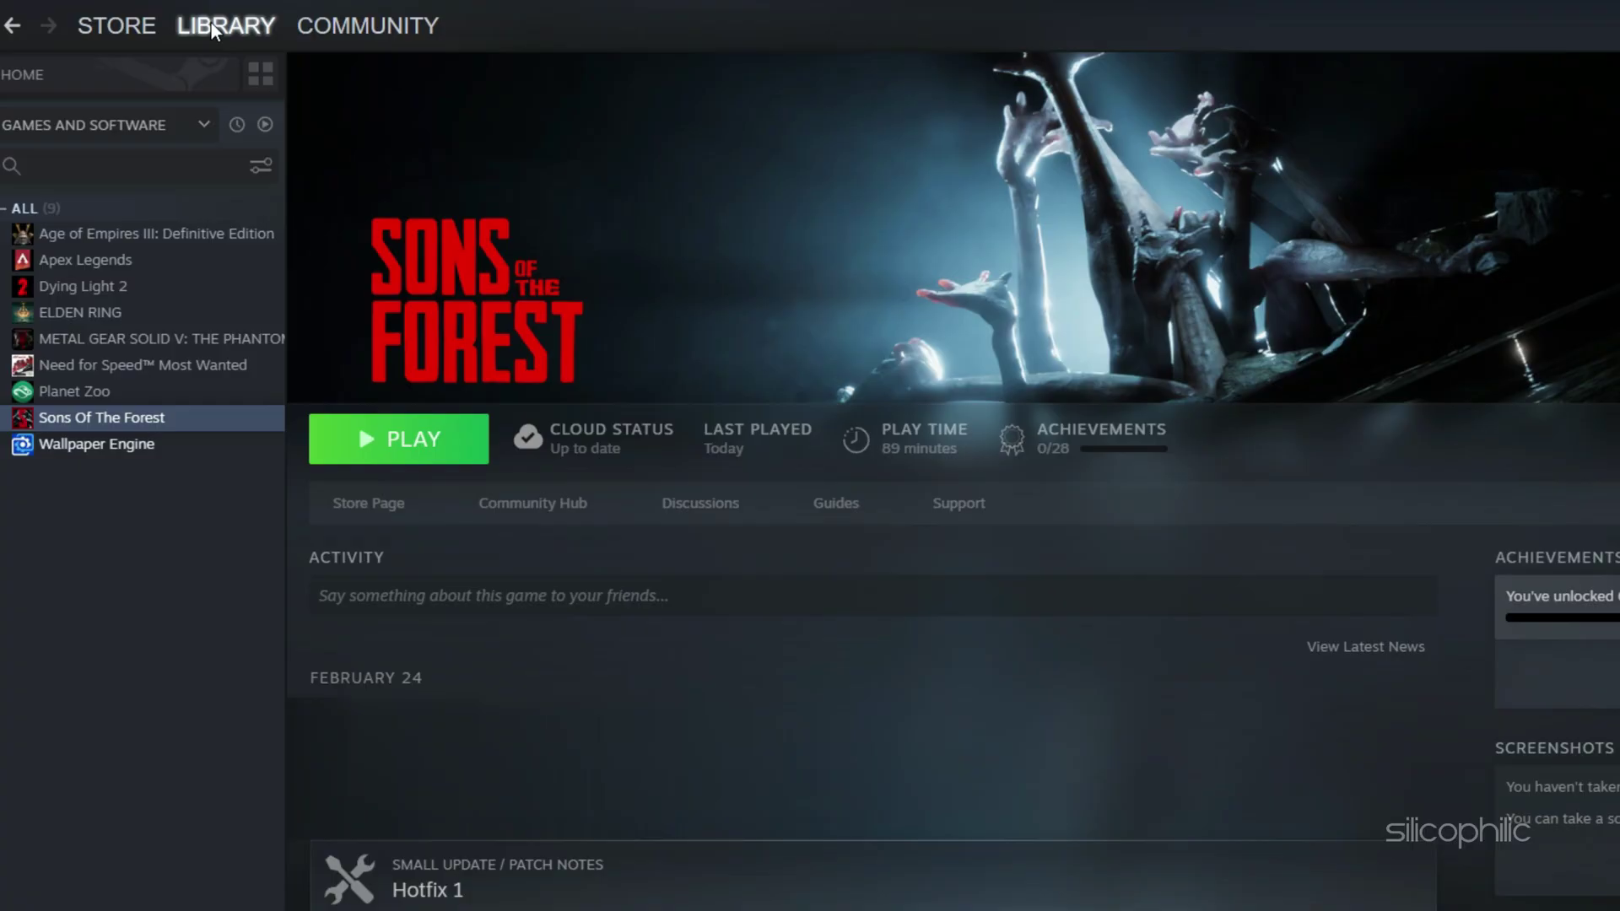
{"action": "right_click", "coordinate": [138, 418]}
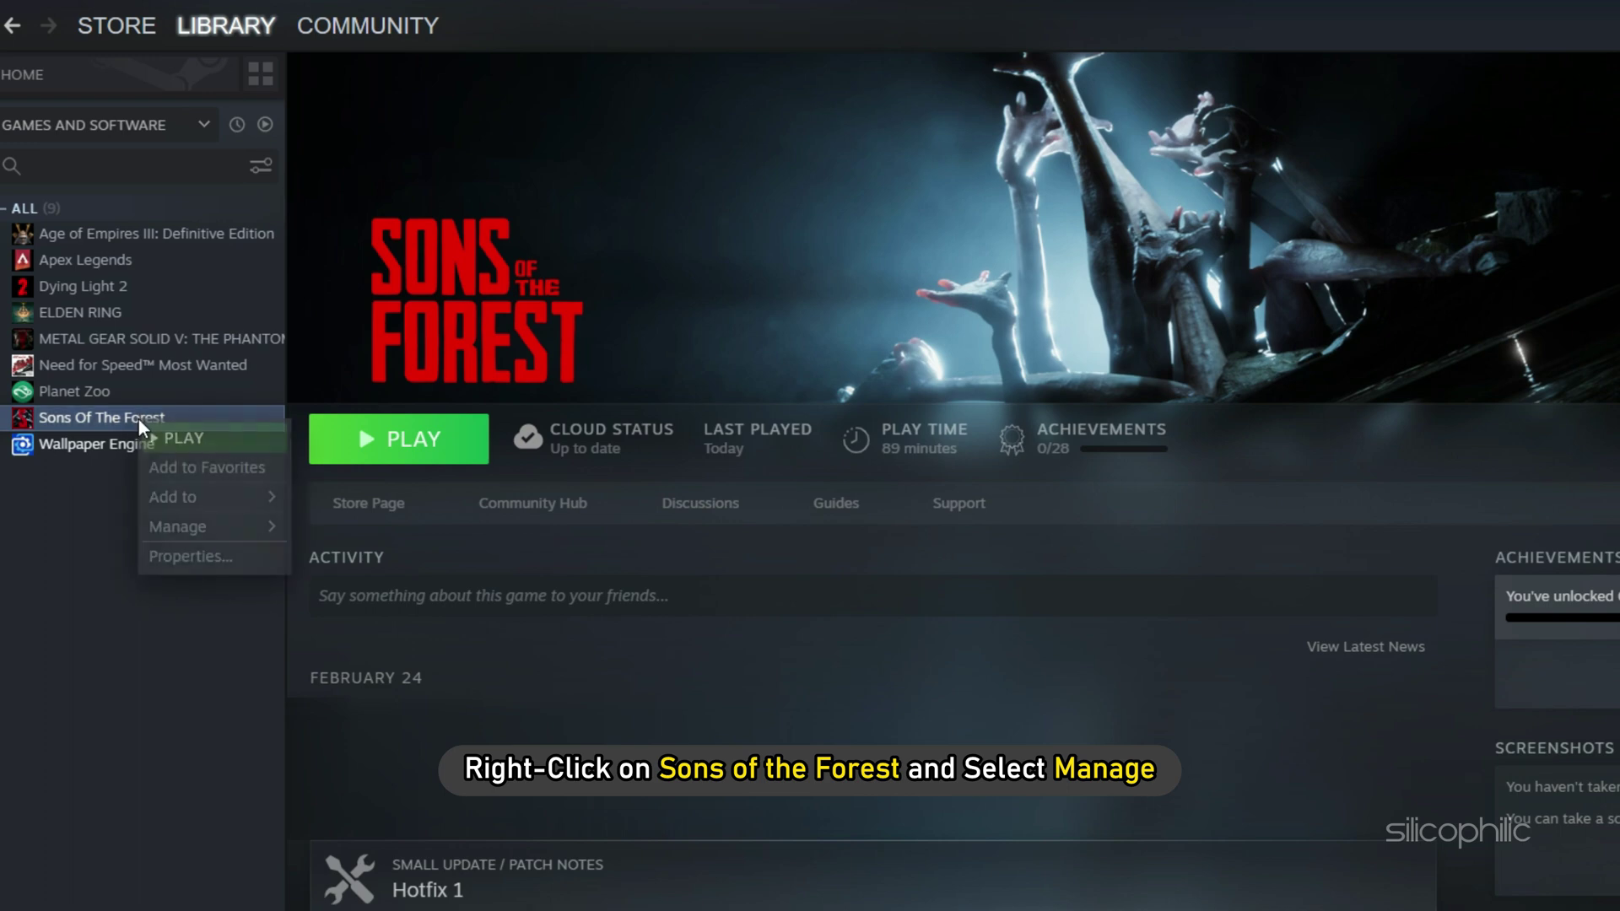
{"action": "mouse_move", "coordinate": [194, 518]}
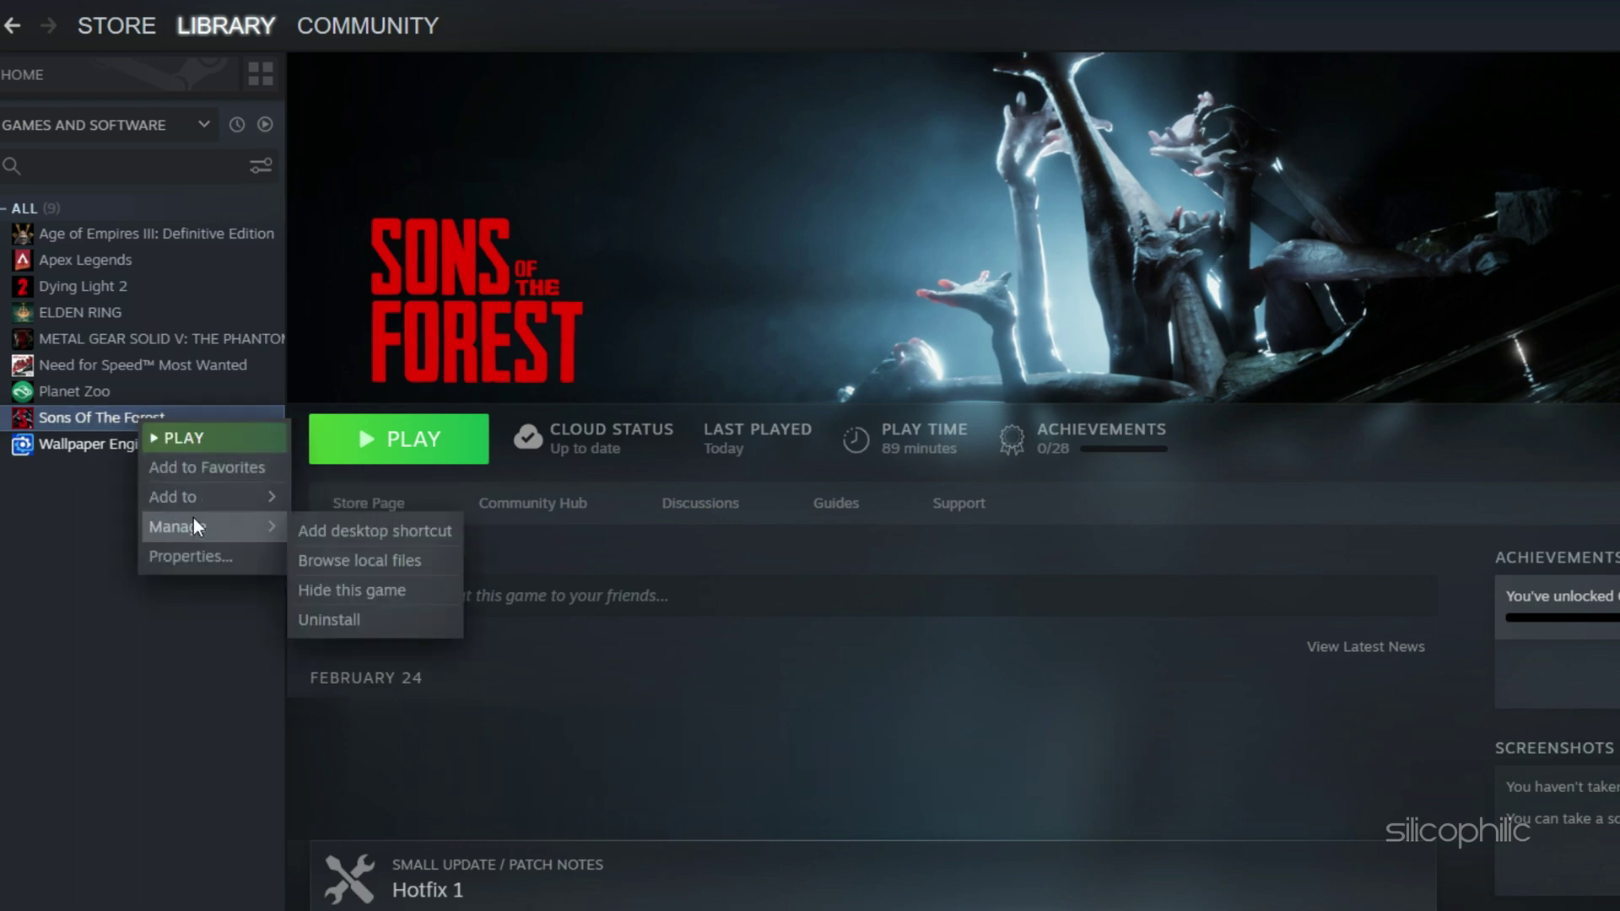
{"action": "left_click", "coordinate": [350, 620]}
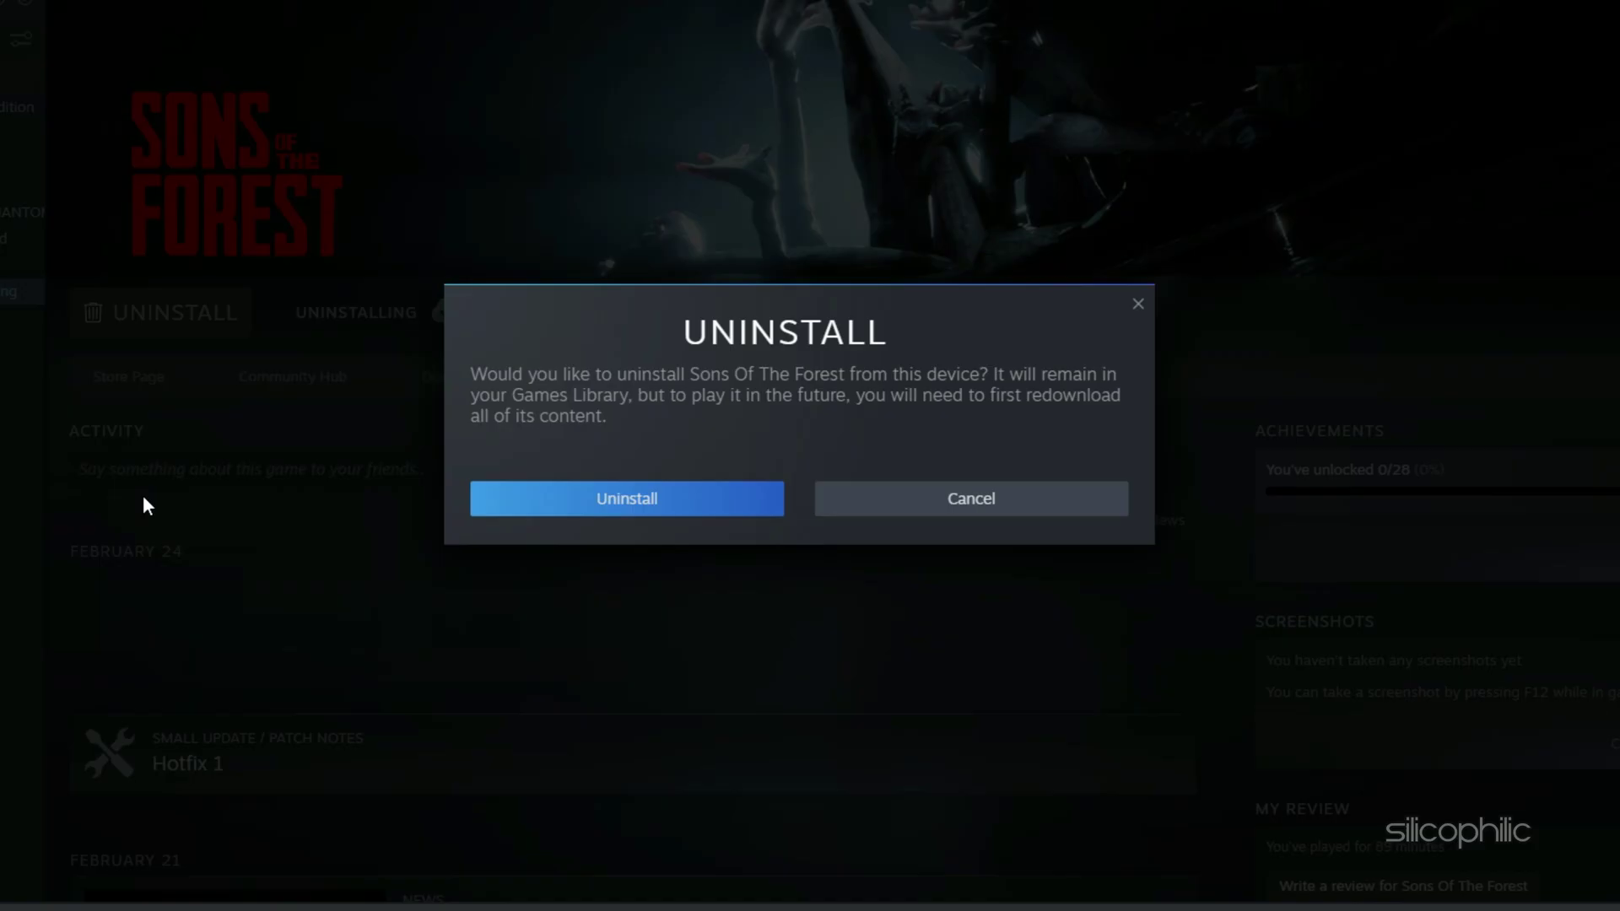
{"action": "left_click", "coordinate": [665, 501]}
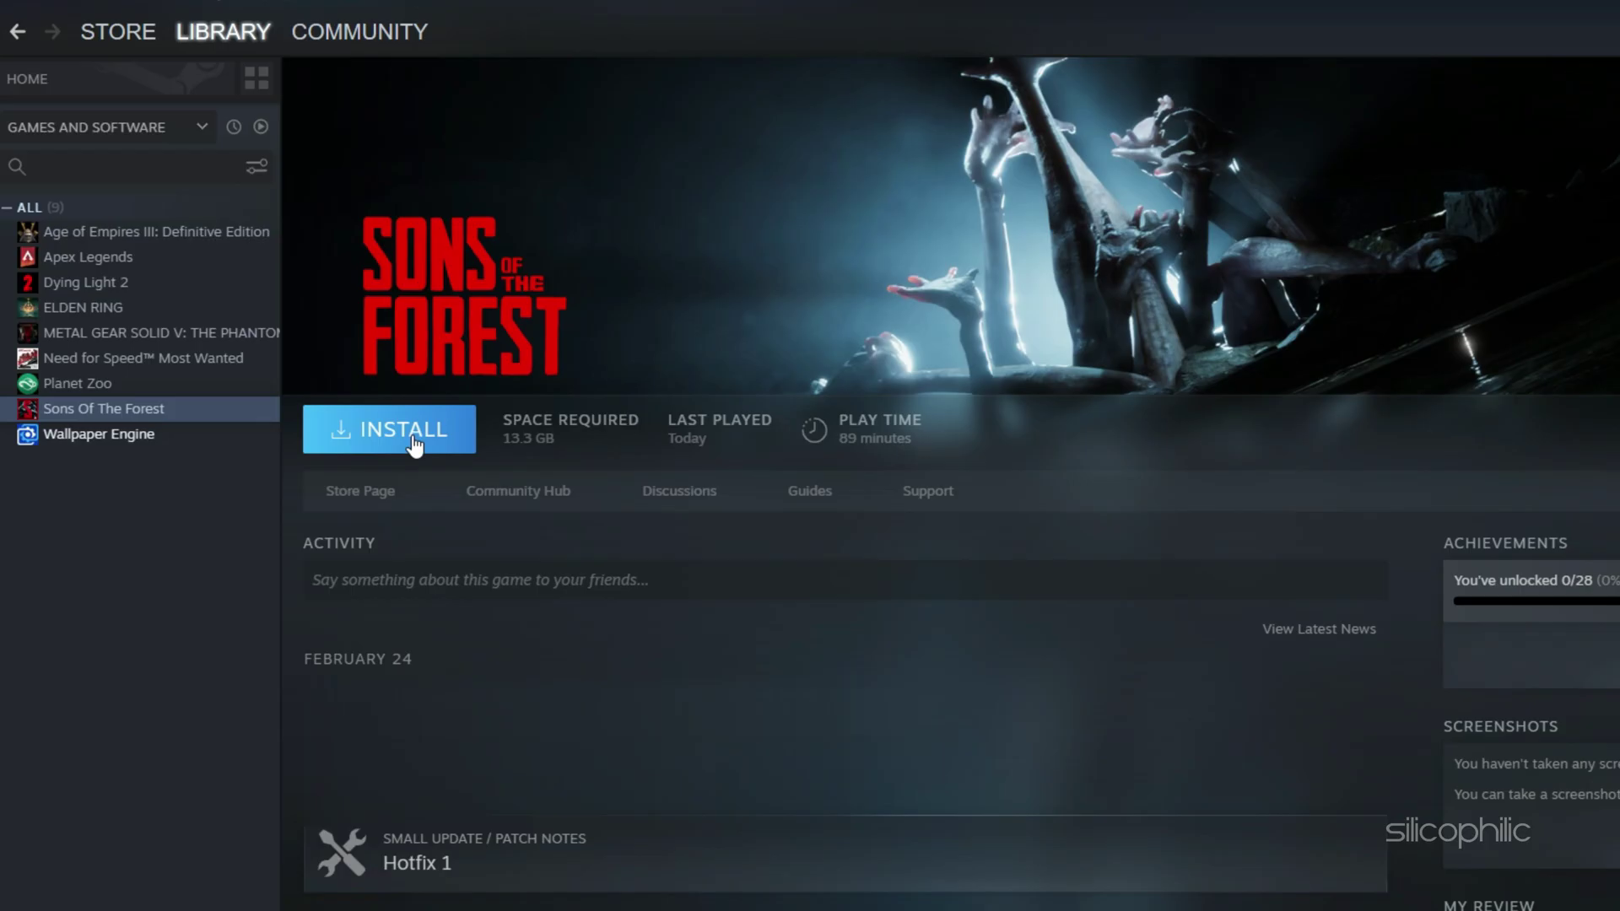
{"action": "left_click", "coordinate": [411, 436]}
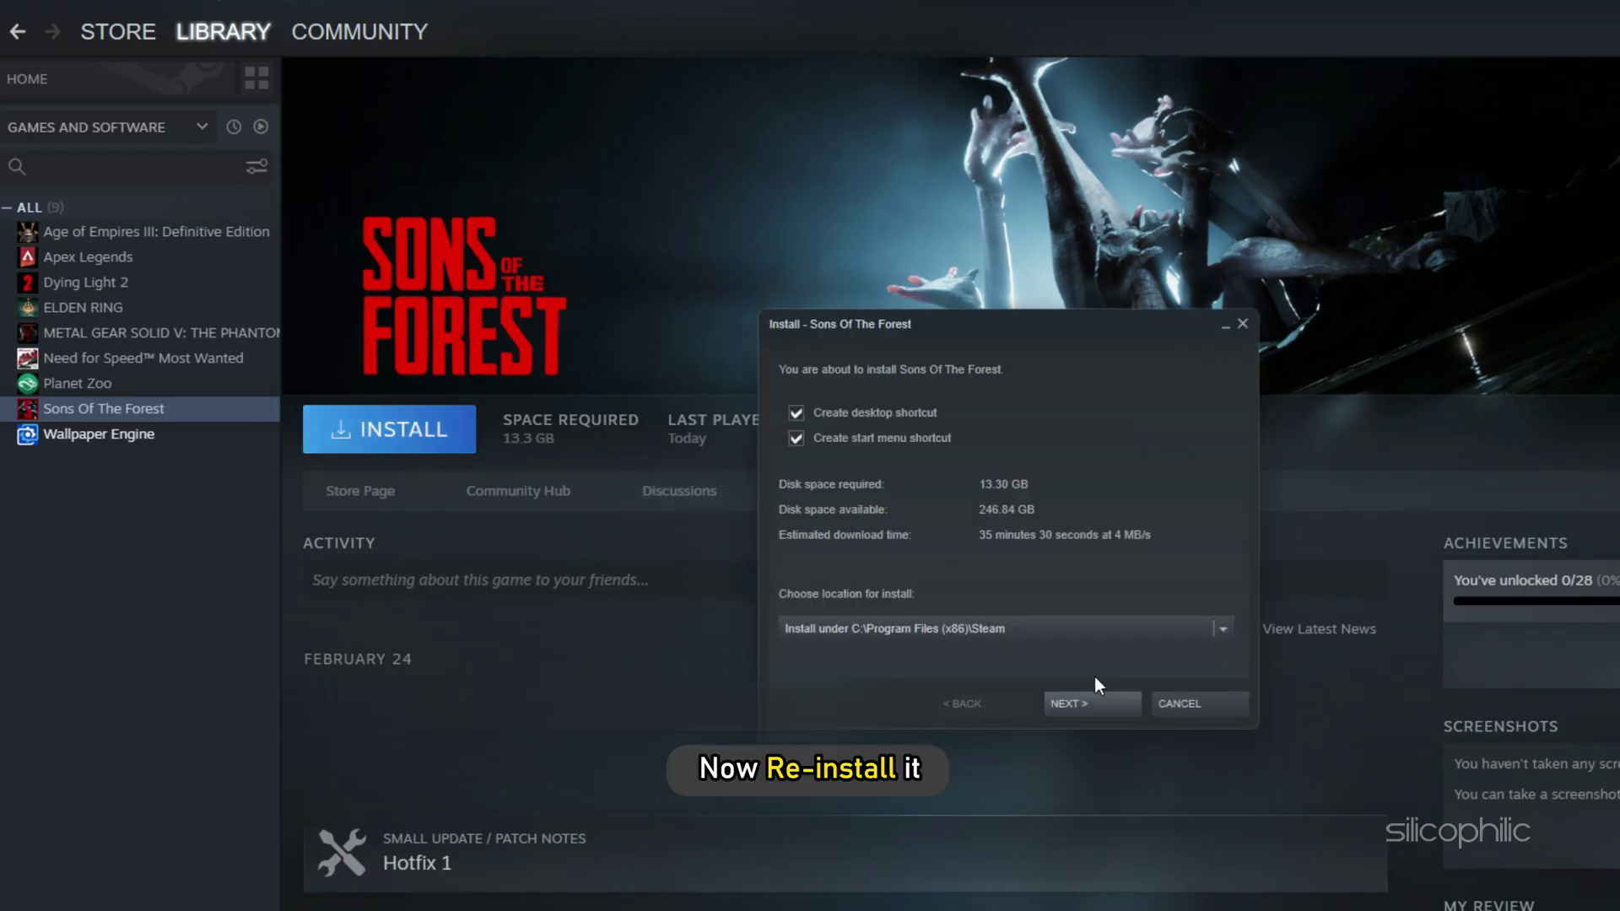
{"action": "left_click", "coordinate": [1104, 706]}
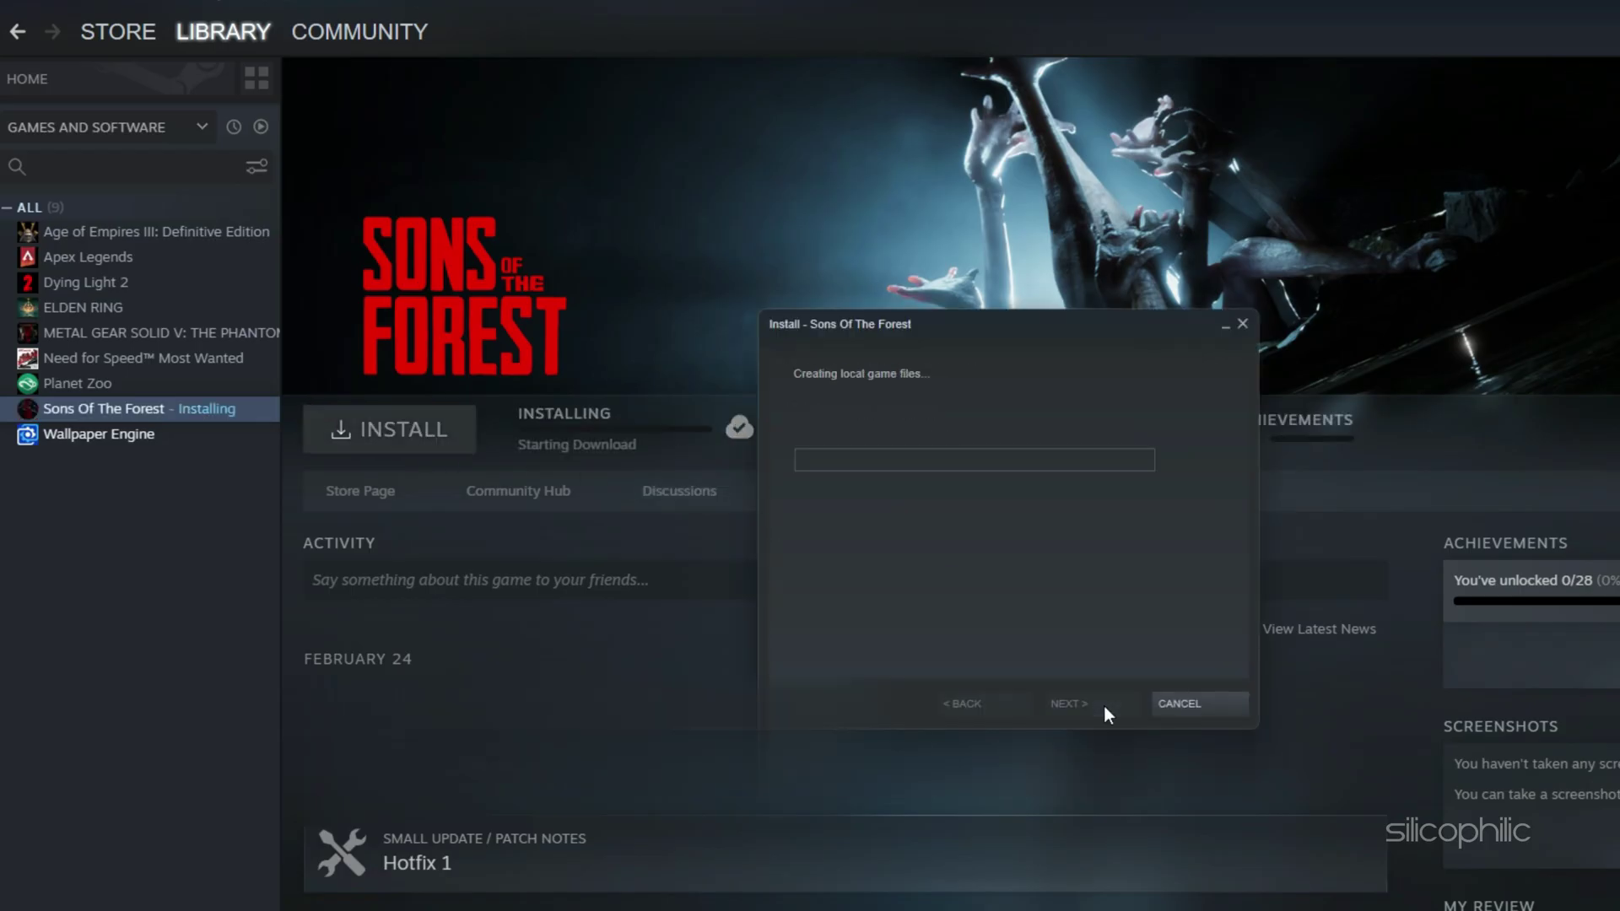